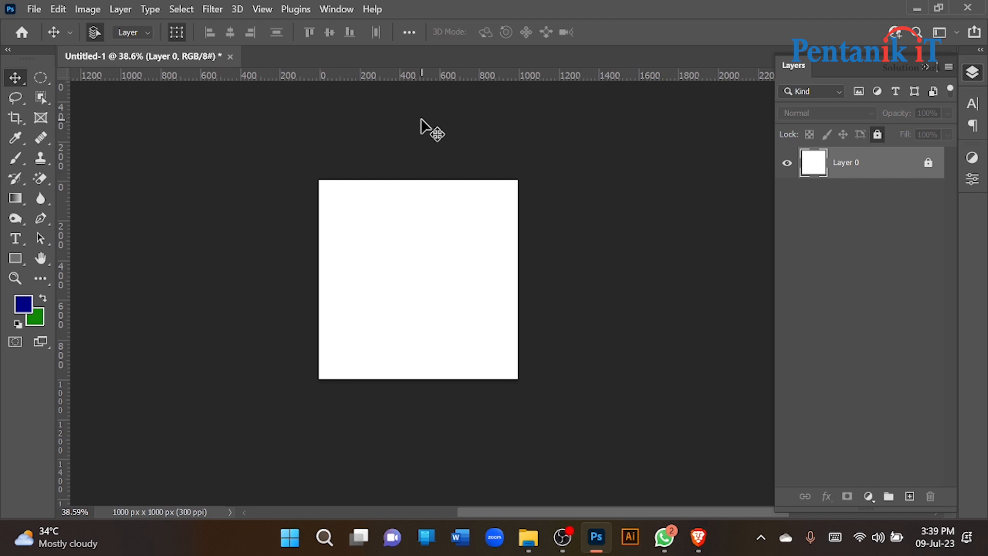
# Switch to the Brave browser and search Google for "image"
pyautogui.moveTo(15, 95); pyautogui.dragTo(77, 97)
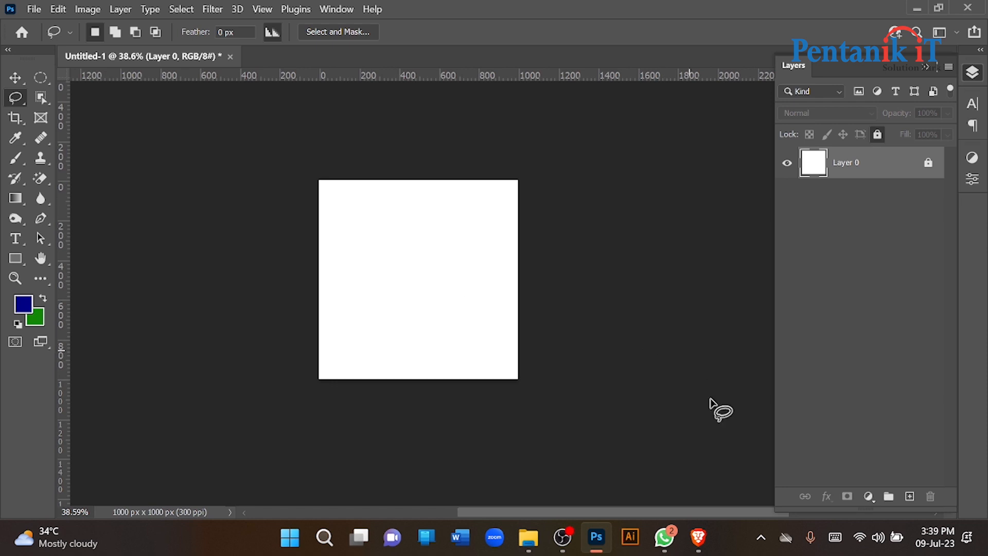
pyautogui.click(697, 537)
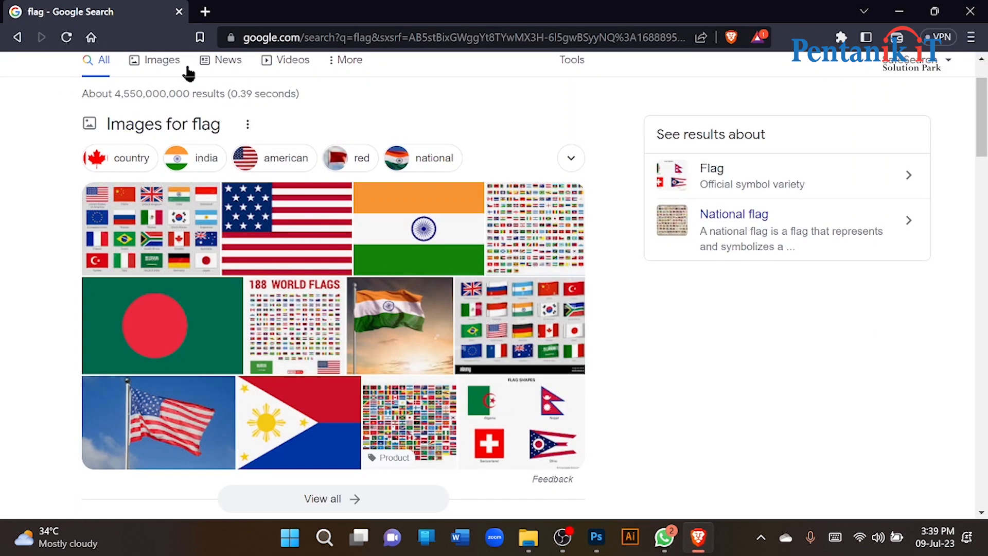
pyautogui.scroll(2, 159, 72)
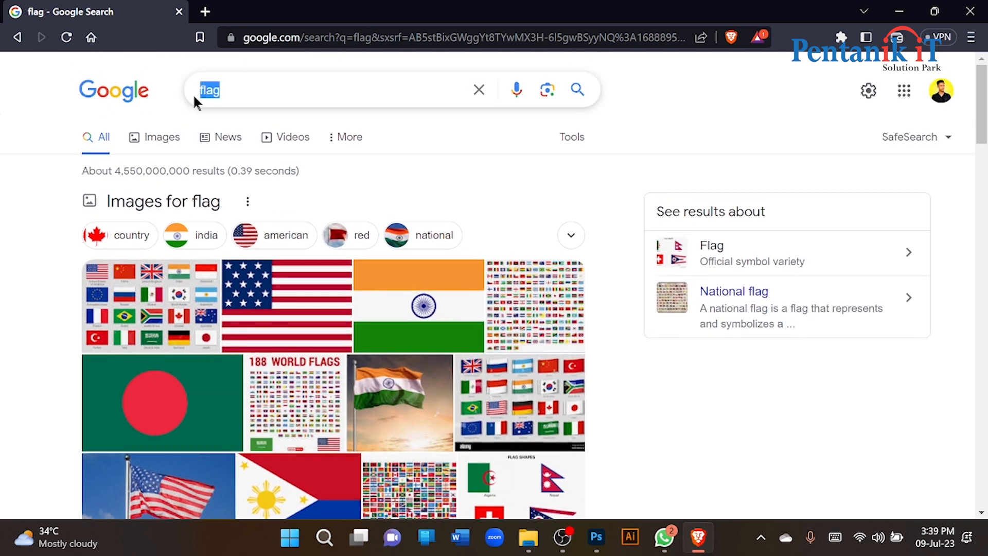
pyautogui.write('age')
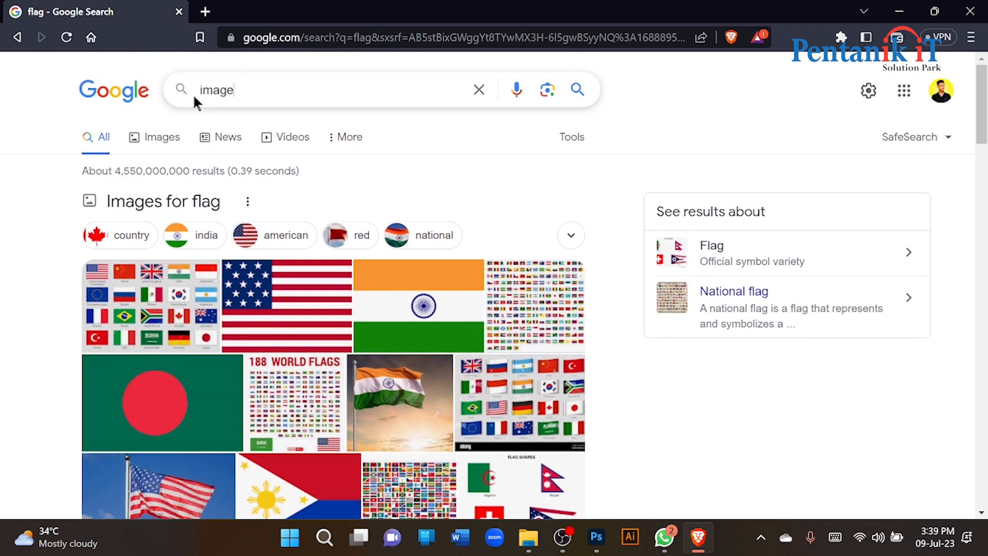
pyautogui.press('Return')
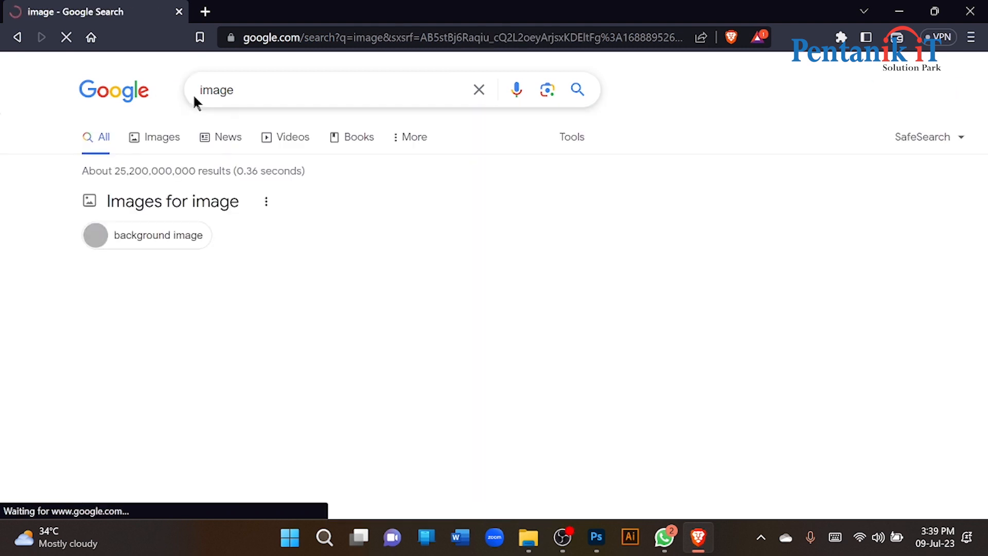
# Preview a few of the image results and copy the Wikipedia photo of a hand holding a phone by the bridge
pyautogui.scroll(-4, 240, 300)
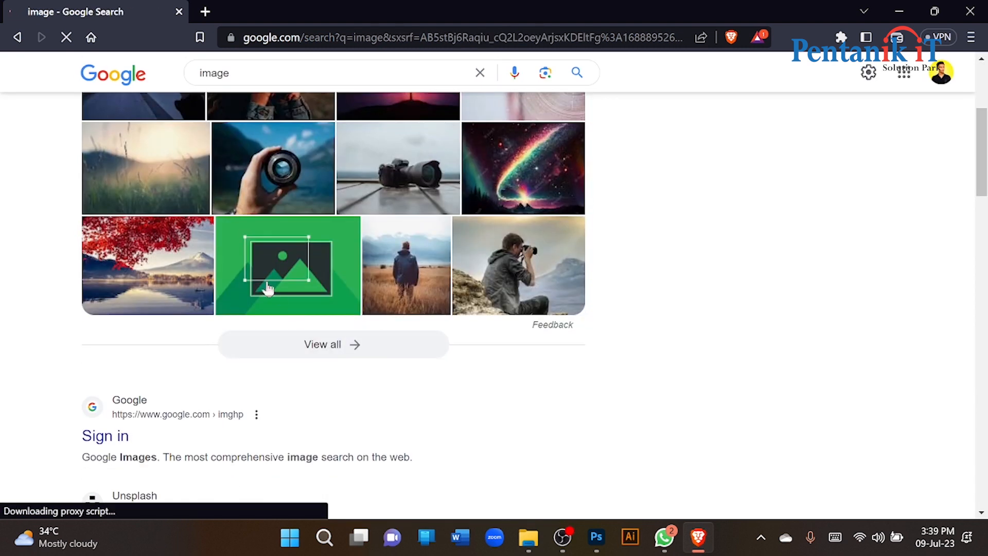
pyautogui.click(180, 268)
pyautogui.scroll(-8, 615, 293)
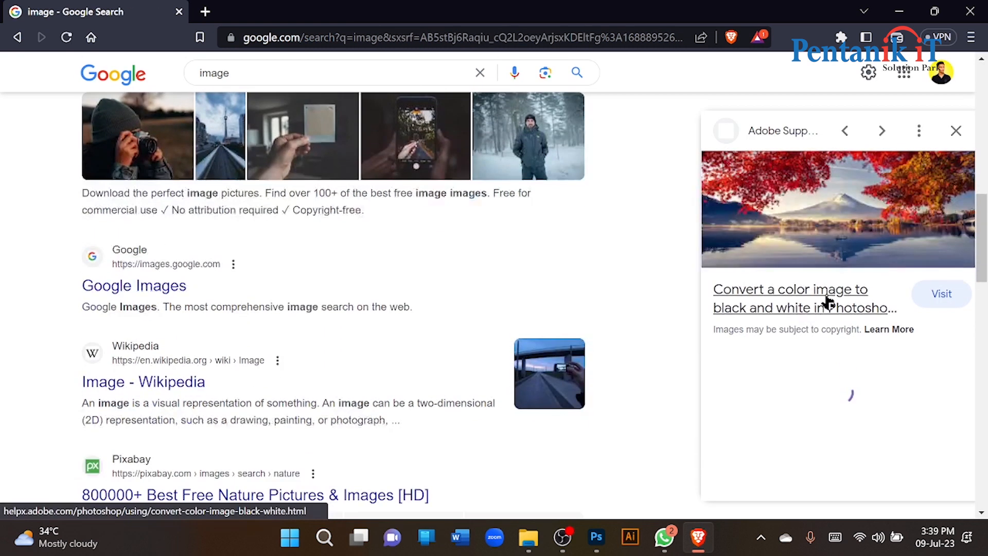
pyautogui.scroll(-5, 843, 253)
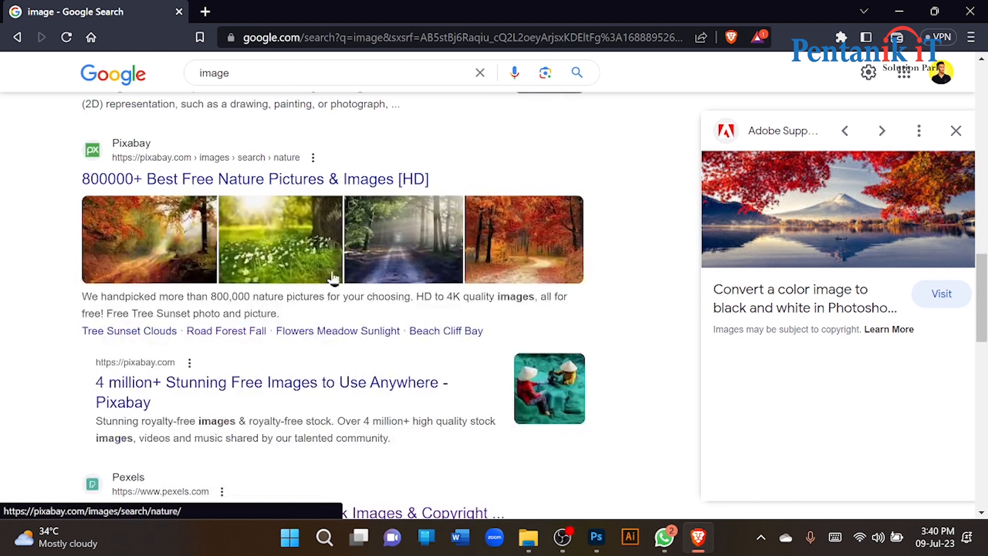
pyautogui.scroll(1, 507, 395)
pyautogui.scroll(15, 507, 395)
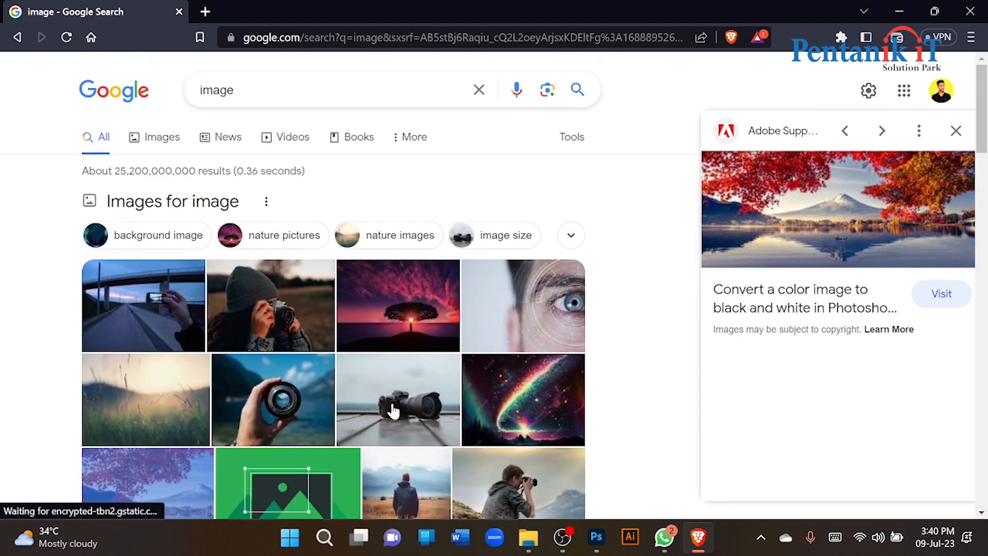
pyautogui.click(392, 409)
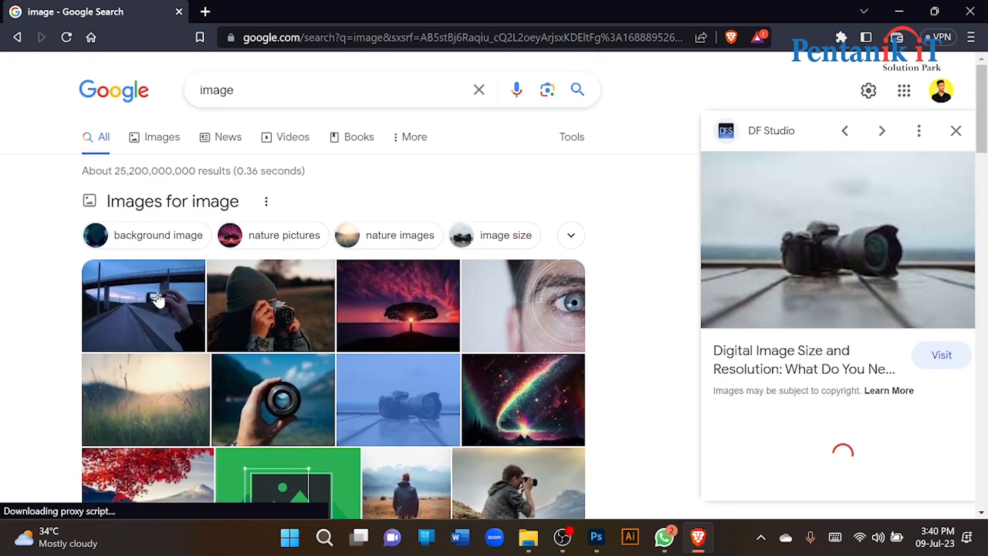
pyautogui.click(158, 301)
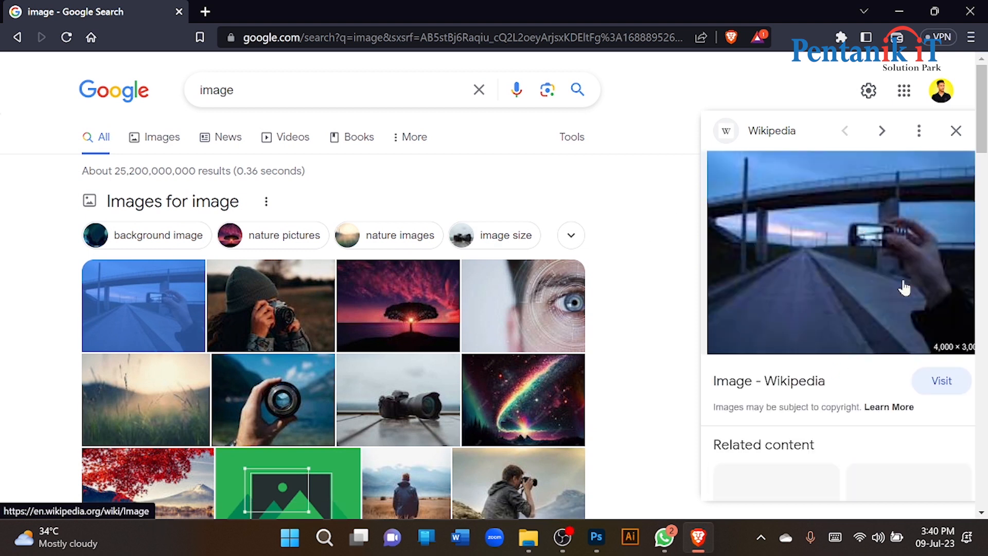
pyautogui.rightClick(823, 216)
pyautogui.click(675, 425)
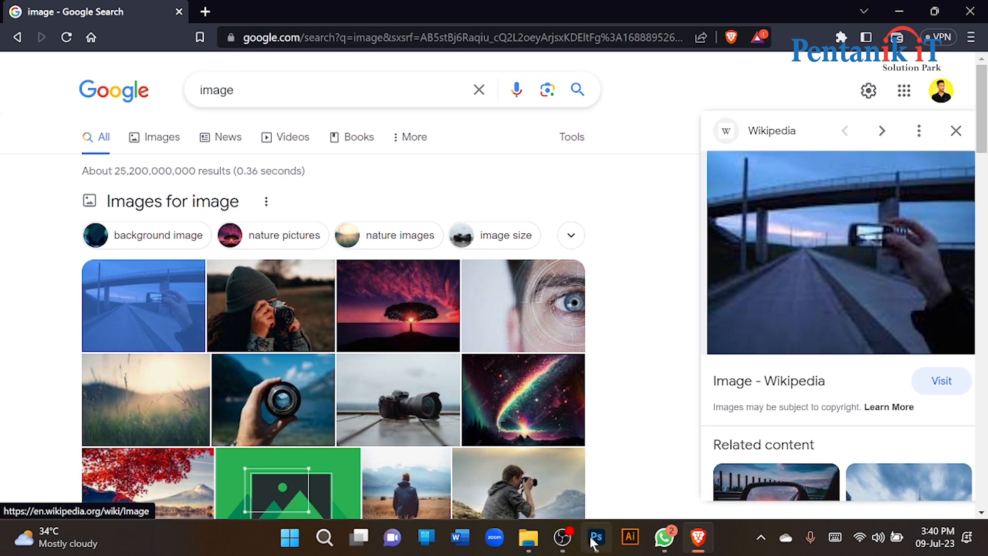
# Switch to Photoshop, paste the copied photo as a new layer and enlarge it to nearly fill the canvas width
pyautogui.click(596, 537)
pyautogui.hotkey('ctrl', 'v')
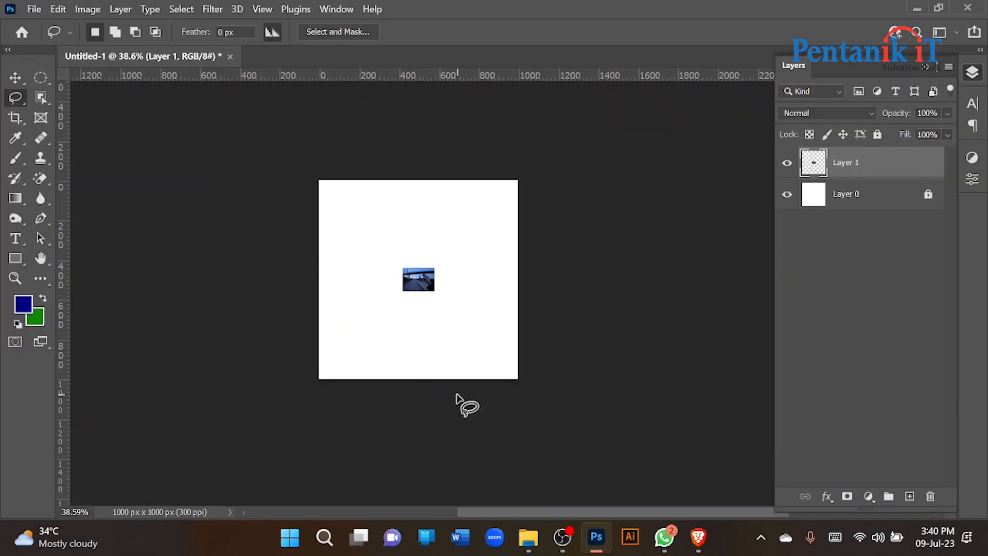
pyautogui.click(15, 77)
pyautogui.moveTo(442, 280); pyautogui.dragTo(594, 280)
pyautogui.moveTo(490, 304); pyautogui.dragTo(408, 303)
pyautogui.click(759, 32)
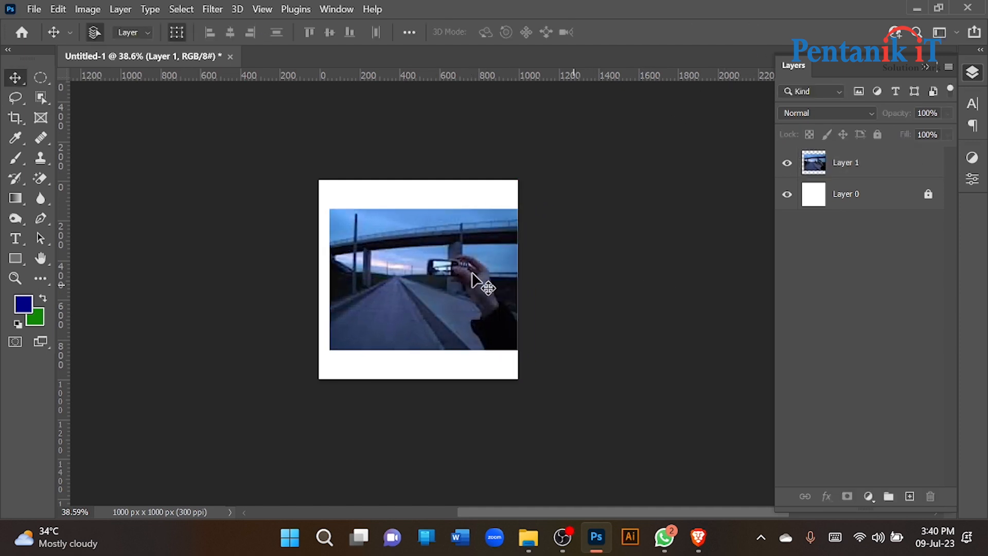
# Scale the pasted photo down to about 650 px wide and place it near the middle of the canvas
pyautogui.scroll(5, 472, 272)
pyautogui.scroll(-2, 372, 287)
pyautogui.click(535, 269)
pyautogui.moveTo(542, 264); pyautogui.dragTo(437, 271)
pyautogui.moveTo(339, 281); pyautogui.dragTo(364, 280)
pyautogui.click(754, 32)
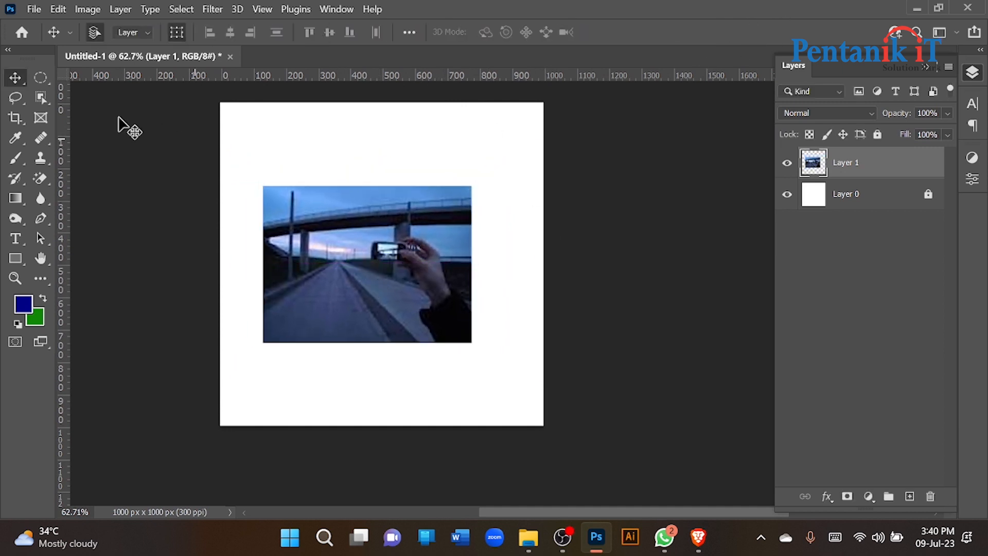
# Draw a freehand oval selection around the phone and hand in the photo with the Lasso tool
pyautogui.click(93, 98)
pyautogui.click(50, 76)
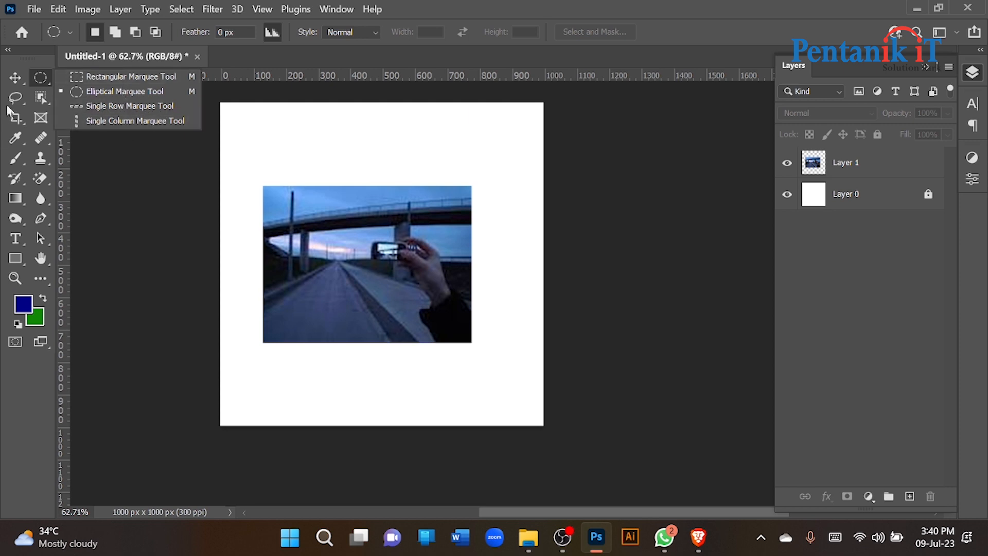
pyautogui.click(22, 102)
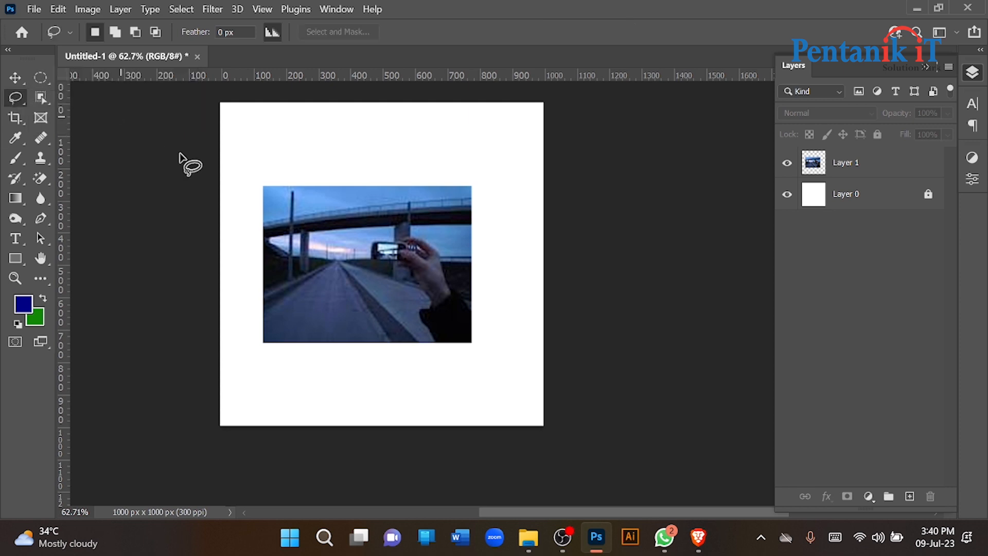
pyautogui.scroll(5, 320, 281)
pyautogui.moveTo(444, 282)
pyautogui.mouseDown()
pyautogui.moveTo(297, 168)
pyautogui.moveTo(492, 128)
pyautogui.moveTo(577, 215)
pyautogui.mouseUp()
pyautogui.moveTo(424, 283); pyautogui.dragTo(425, 283)
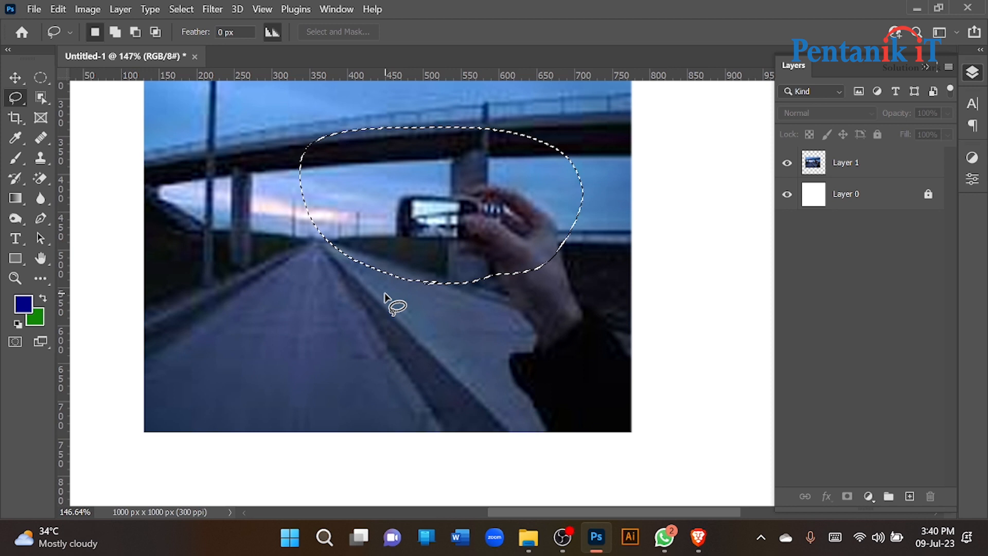
# Try copying the selected area of Layer 1 onto a new layer and hiding Layer 1
pyautogui.click(842, 171)
pyautogui.hotkey('ctrl', 'j')
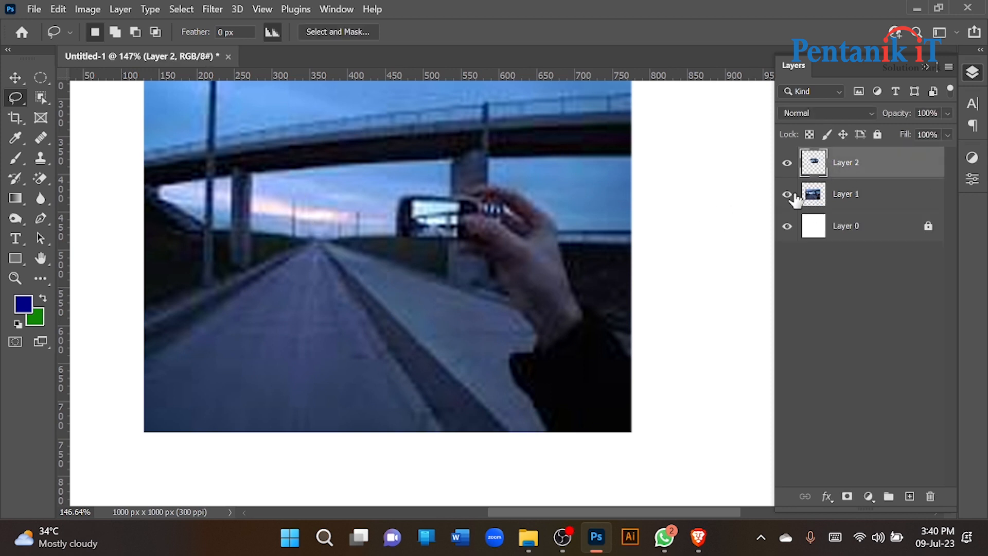
pyautogui.click(789, 195)
pyautogui.hotkey('ctrl', 'z')
pyautogui.hotkey('ctrl', 'z')
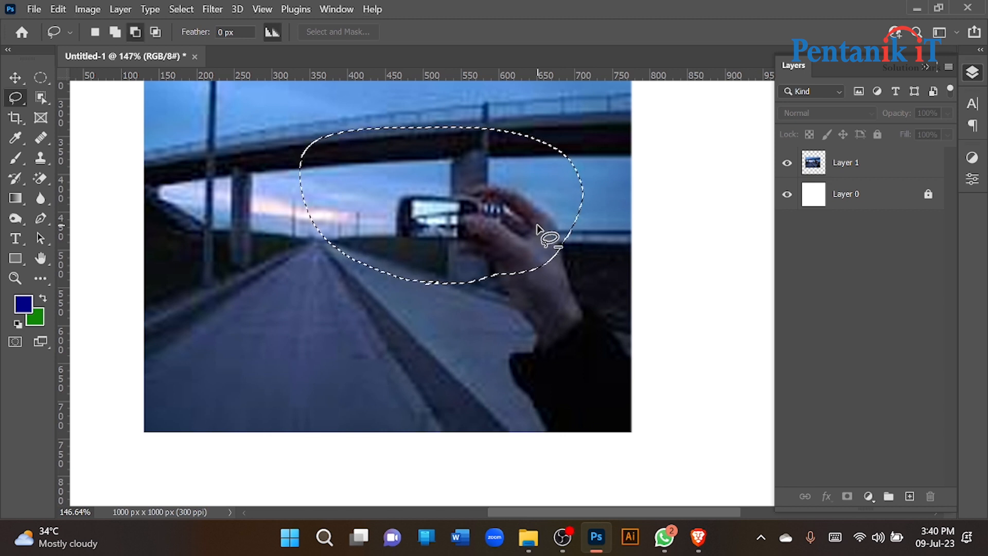
# Try filling the lasso selection on Layer 1 with the dark blue foreground color
pyautogui.click(864, 176)
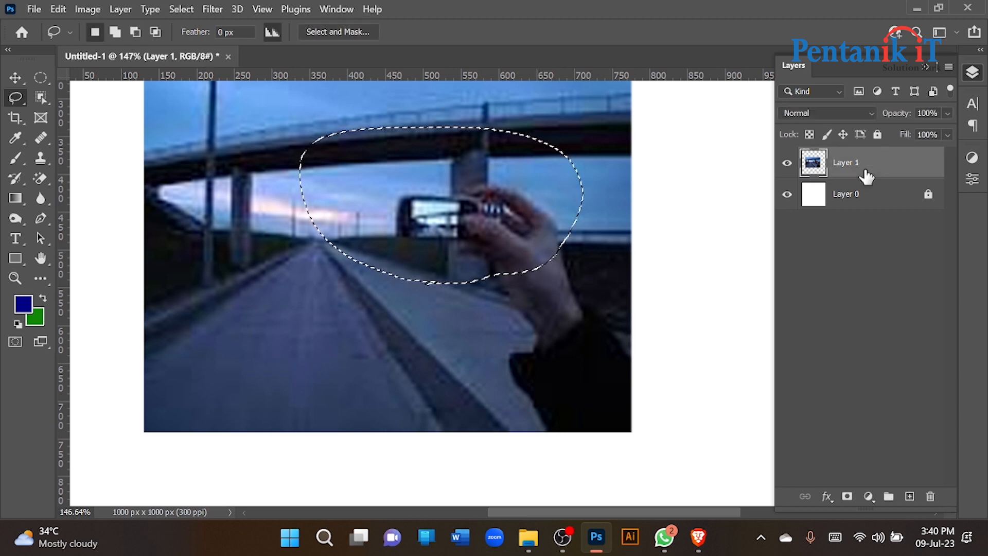
pyautogui.hotkey('alt', 'BackSpace')
pyautogui.hotkey('ctrl', 'd')
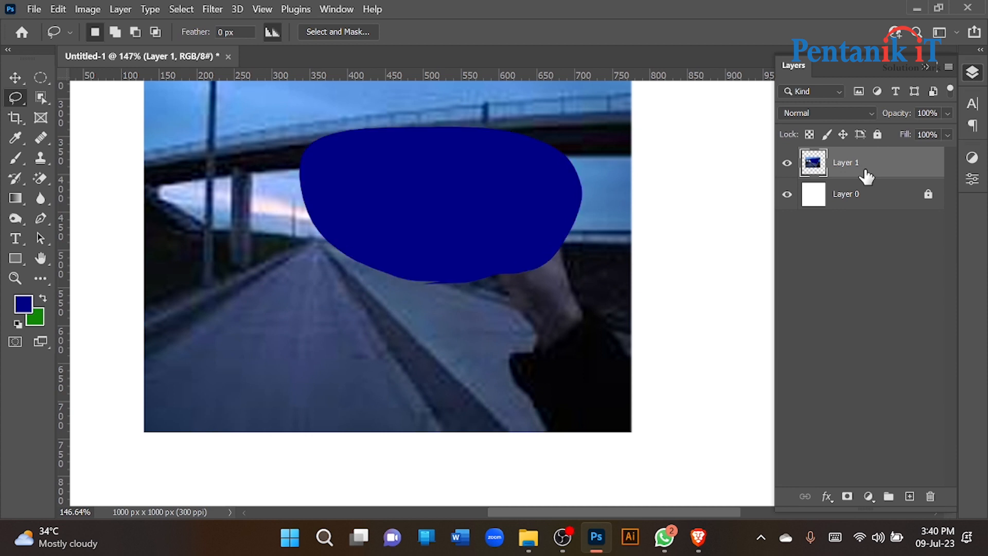
pyautogui.hotkey('ctrl', 'z')
pyautogui.hotkey('ctrl', 'z')
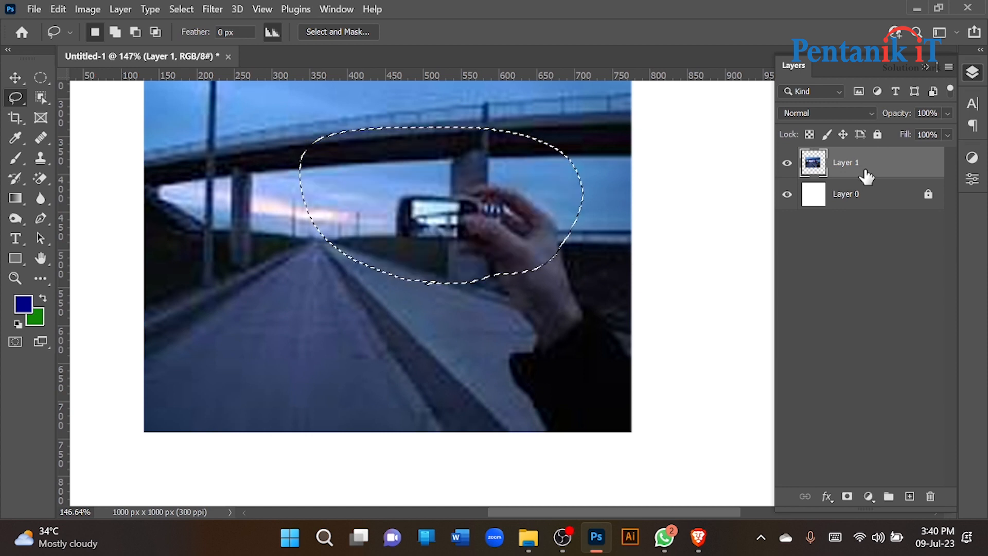
# Try filling the same lasso selection with the green background color and clearing the selection
pyautogui.hotkey('ctrl', 'BackSpace')
pyautogui.hotkey('ctrl', 'd')
pyautogui.hotkey('ctrl', 'z')
pyautogui.hotkey('ctrl', 'z')
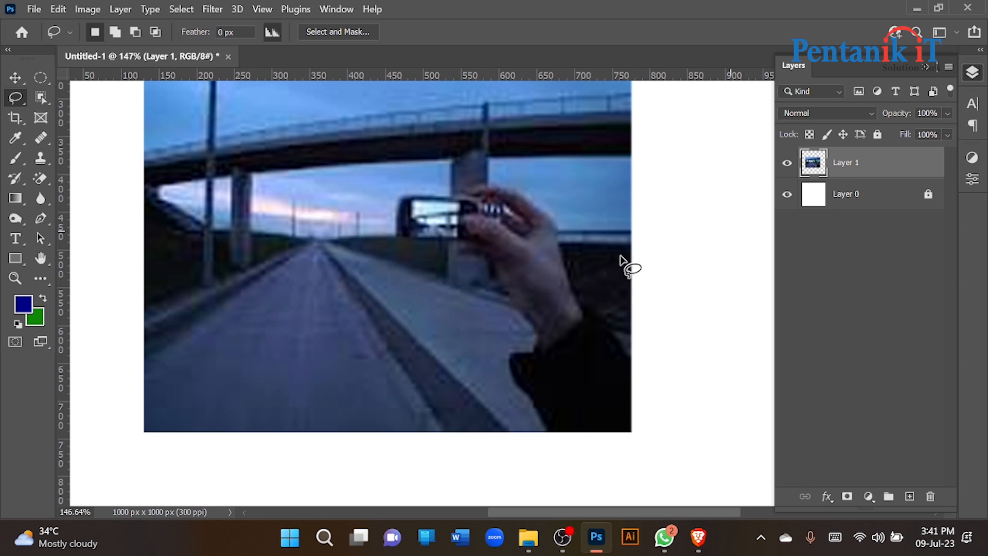
# Draw a closed zigzag selection across the bridge, phone and road with the Polygonal Lasso tool
pyautogui.scroll(-3, 620, 260)
pyautogui.rightClick(15, 98)
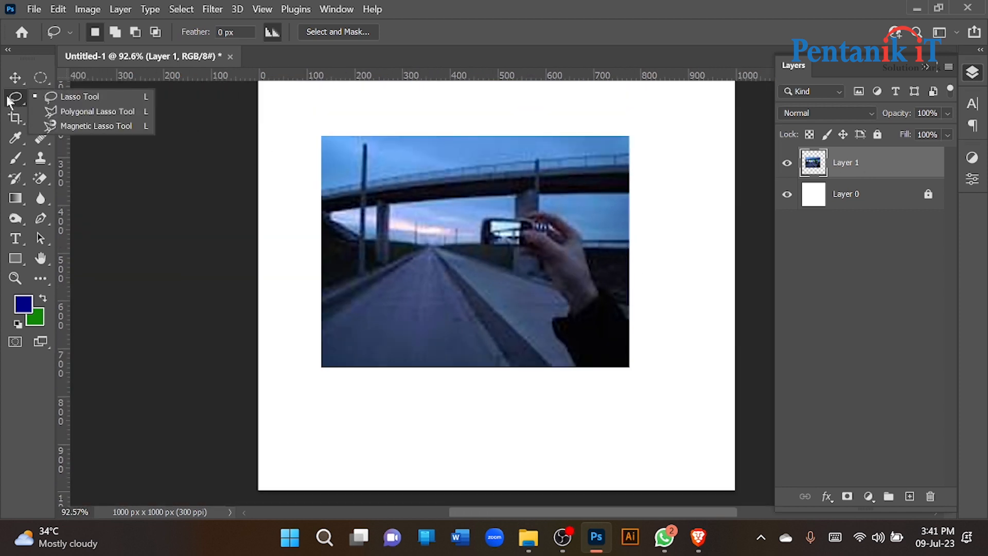
pyautogui.click(93, 113)
pyautogui.scroll(3, 429, 208)
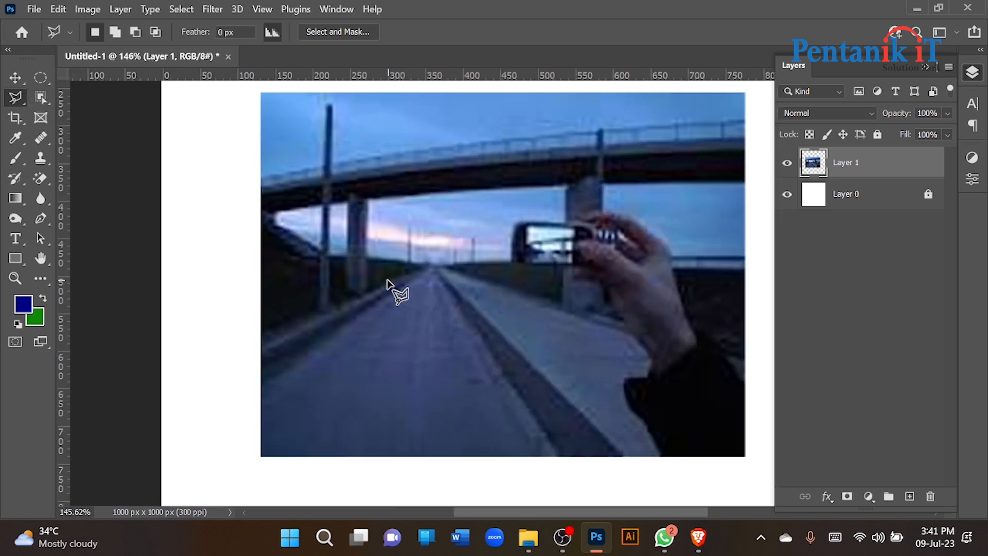
pyautogui.click(344, 317)
pyautogui.click(402, 158)
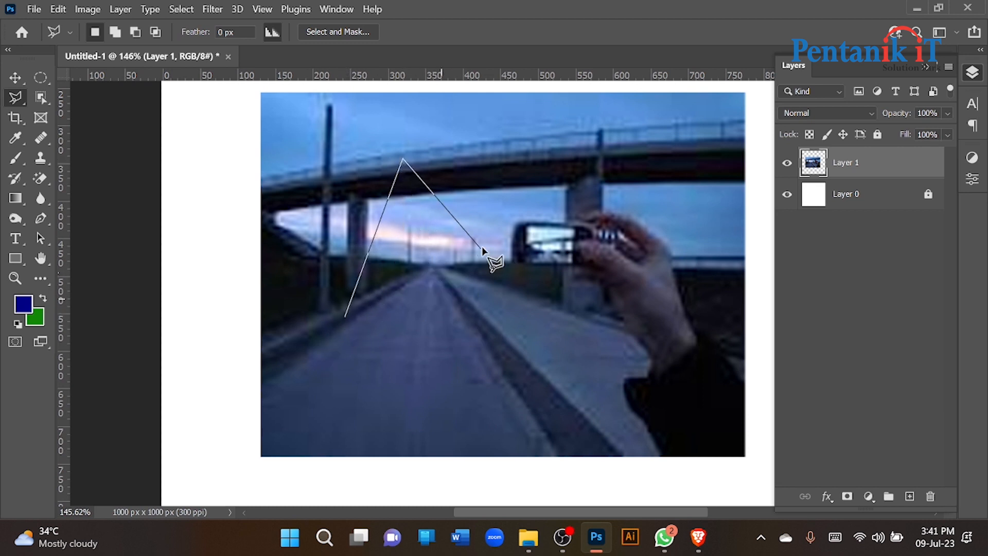
pyautogui.click(544, 142)
pyautogui.click(567, 290)
pyautogui.click(682, 155)
pyautogui.click(698, 235)
pyautogui.click(632, 295)
pyautogui.click(623, 392)
pyautogui.click(503, 360)
pyautogui.click(429, 332)
pyautogui.click(344, 315)
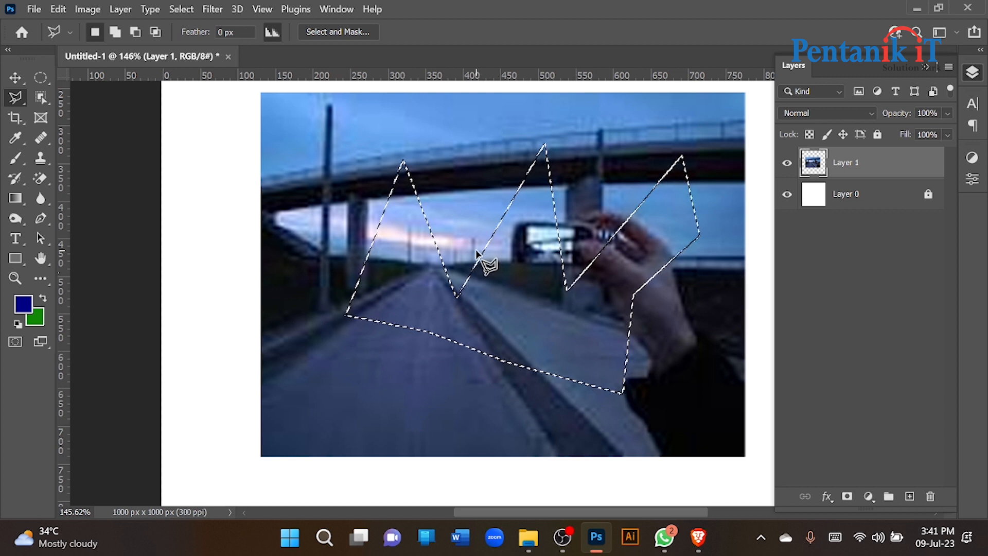
# Try filling the zigzag selection with the green background color, and clear the selection
pyautogui.hotkey('ctrl', 'BackSpace')
pyautogui.hotkey('ctrl', 'd')
pyautogui.hotkey('ctrl', 'z')
pyautogui.hotkey('ctrl', 'z')
pyautogui.hotkey('ctrl', 'z')
pyautogui.hotkey('ctrl', 'd')
# Draw an irregular Polygonal Lasso selection around parts of the bridge and road, extending past the canvas edge, and close it
pyautogui.rightClick(25, 97)
pyautogui.click(74, 110)
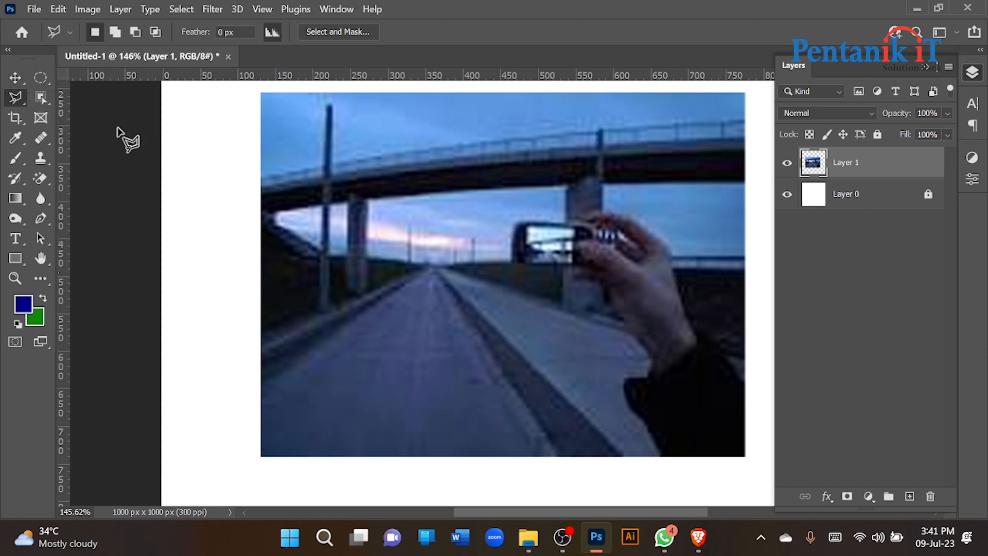
pyautogui.click(304, 334)
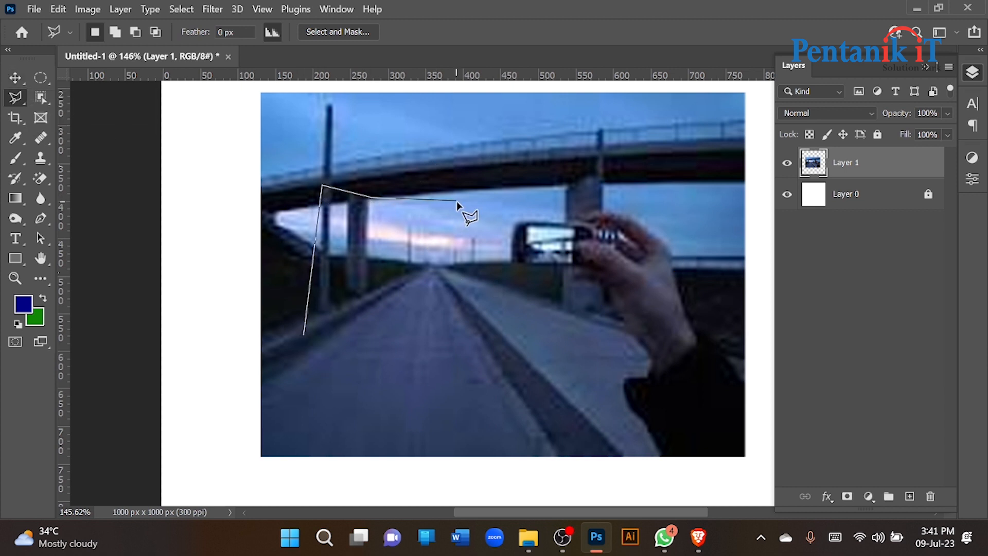
pyautogui.click(446, 212)
pyautogui.click(453, 252)
pyautogui.click(371, 259)
pyautogui.click(399, 315)
pyautogui.click(508, 276)
pyautogui.click(504, 137)
pyautogui.click(599, 240)
pyautogui.click(619, 334)
pyautogui.click(606, 352)
pyautogui.click(519, 393)
pyautogui.click(422, 397)
pyautogui.click(364, 386)
pyautogui.click(336, 312)
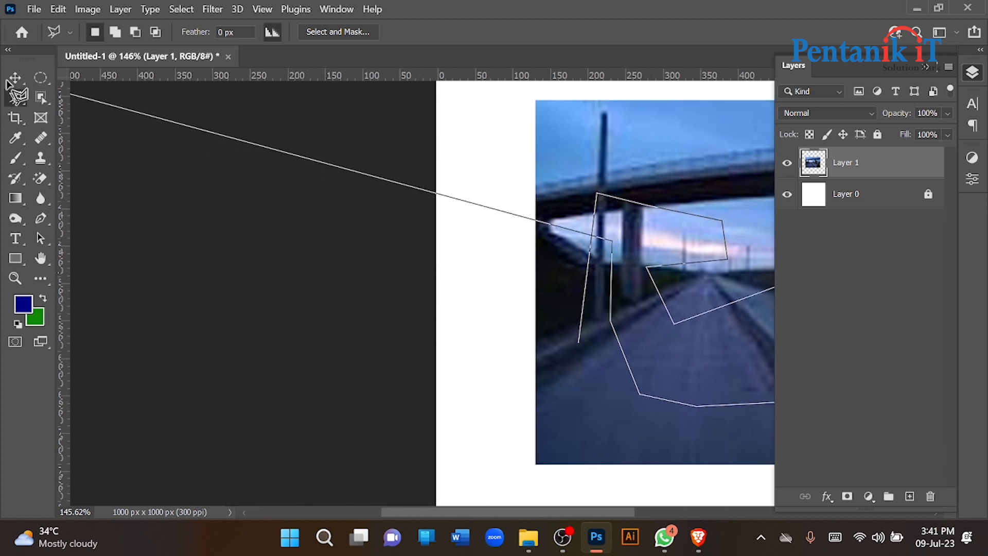
pyautogui.moveTo(646, 234); pyautogui.dragTo(431, 249)
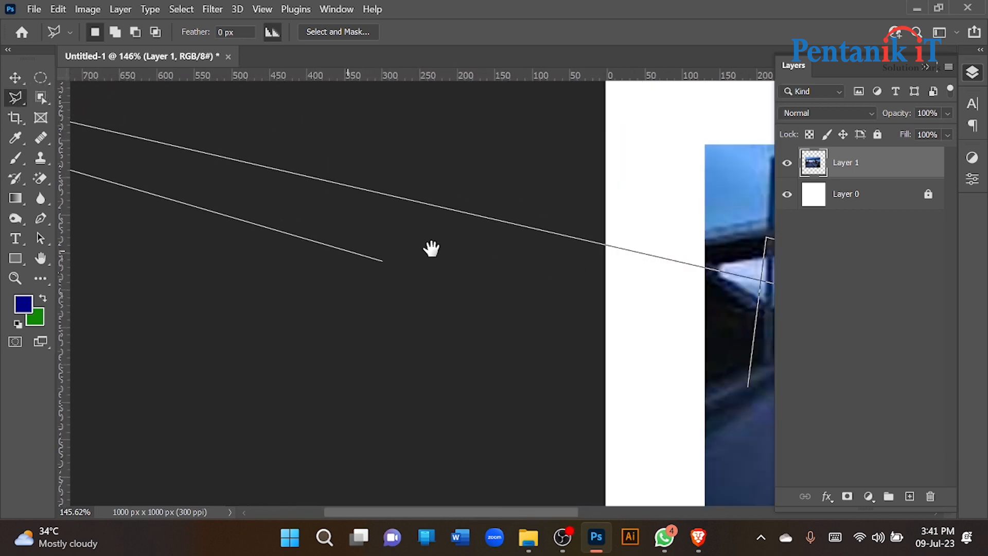
pyautogui.hotkey('ctrl', '-')
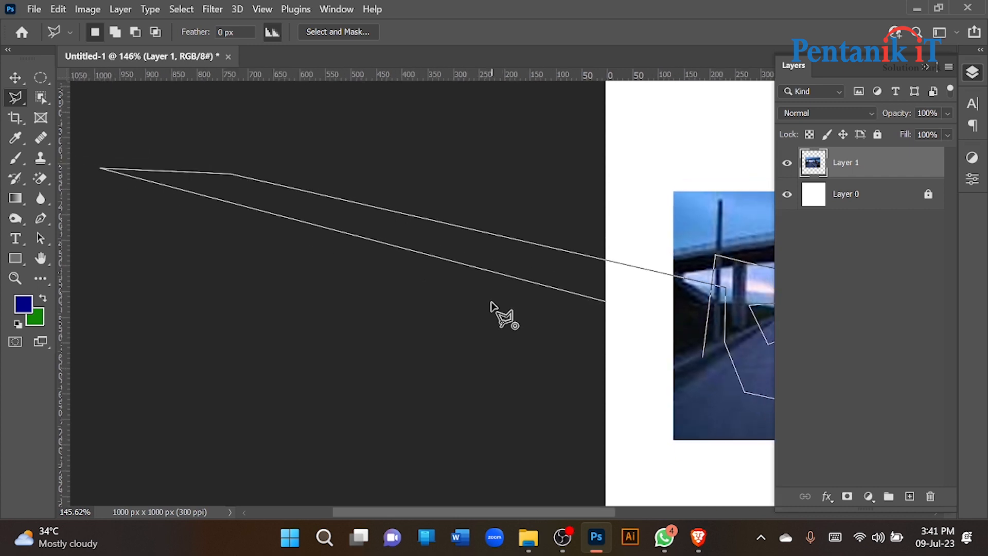
pyautogui.doubleClick(101, 168)
pyautogui.scroll(-2, 393, 269)
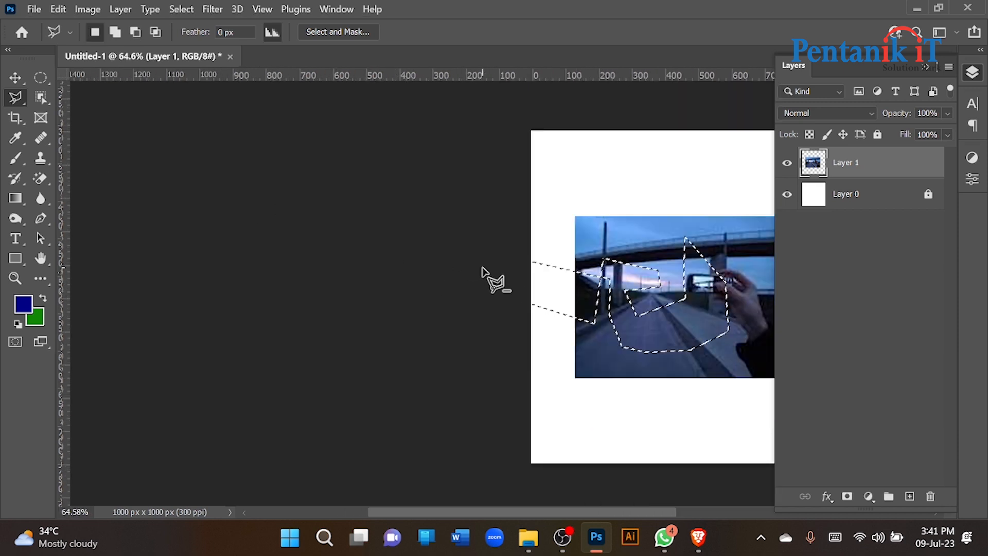
# Clear the irregular polygonal selection
pyautogui.scroll(-3, 482, 268)
pyautogui.scroll(6, 618, 272)
pyautogui.hotkey('ctrl', 'd')
# Draw a trial Polygonal Lasso outline across the sky and bridge area of the photo, and clear it
pyautogui.click(551, 251)
pyautogui.click(626, 240)
pyautogui.click(505, 270)
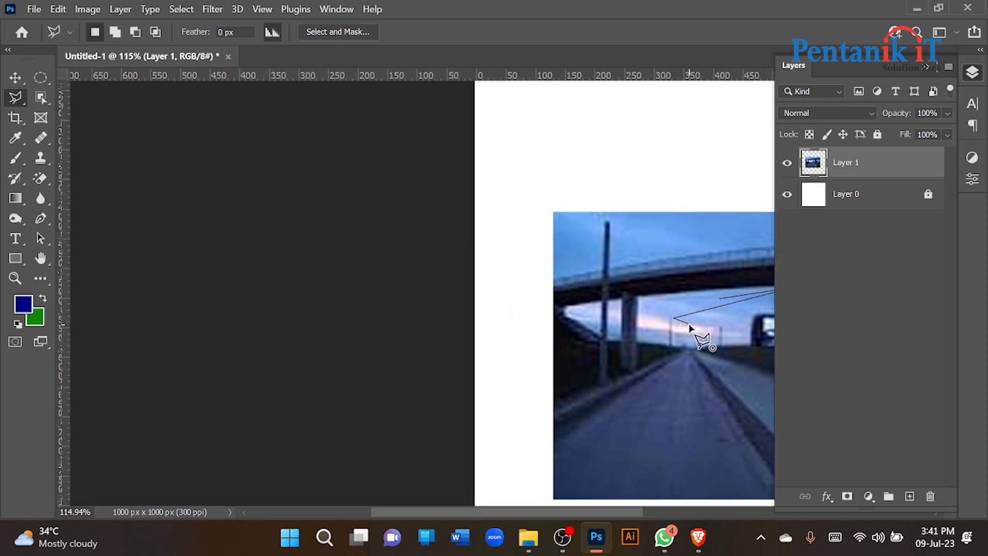
pyautogui.scroll(-2, 595, 316)
pyautogui.scroll(5, 710, 326)
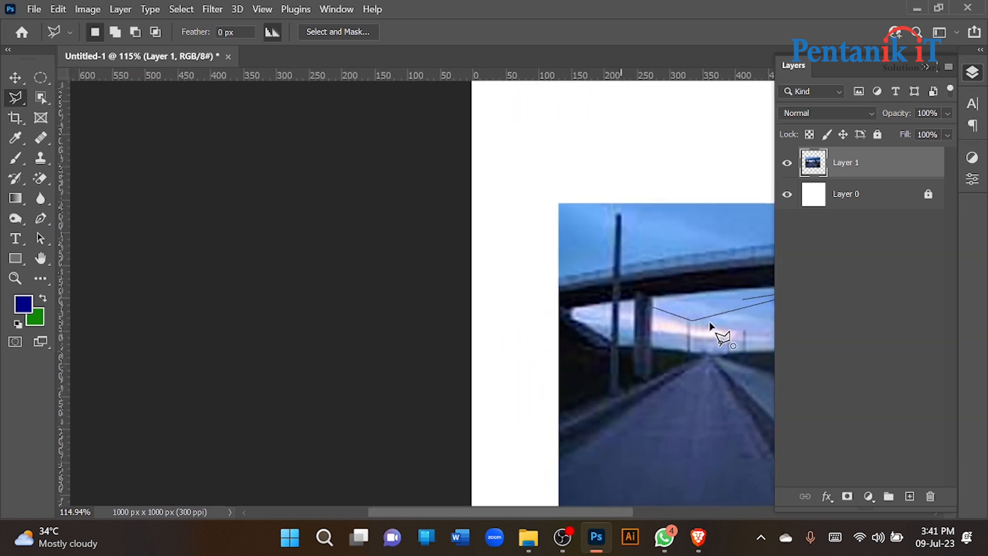
pyautogui.scroll(-4, 511, 306)
pyautogui.scroll(2, 690, 326)
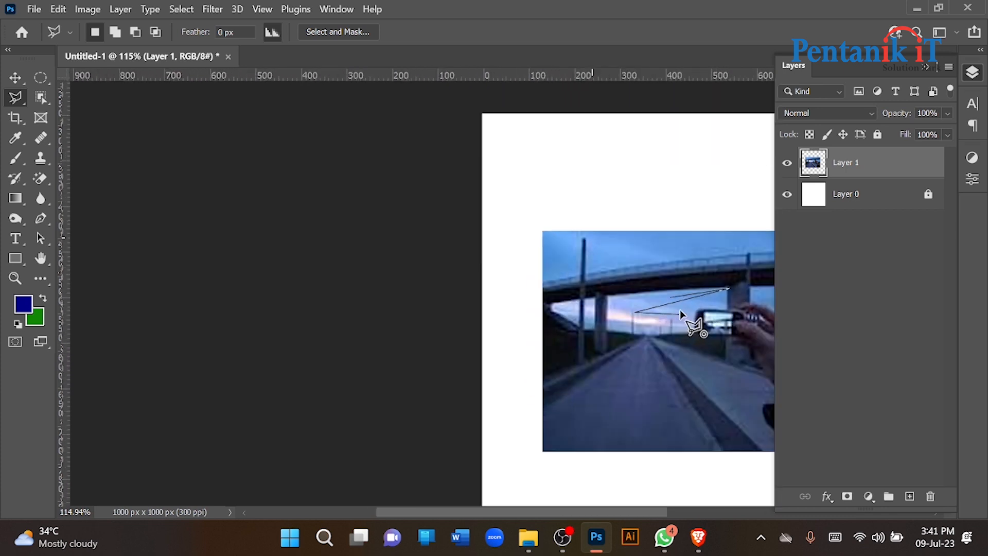
pyautogui.click(647, 275)
pyautogui.click(702, 277)
pyautogui.click(707, 298)
pyautogui.hotkey('ctrl', 'd')
# Outline the phone and the fingers holding it with a closed Polygonal Lasso selection
pyautogui.press('space')
pyautogui.moveTo(687, 308); pyautogui.dragTo(367, 265)
pyautogui.scroll(6, 426, 289)
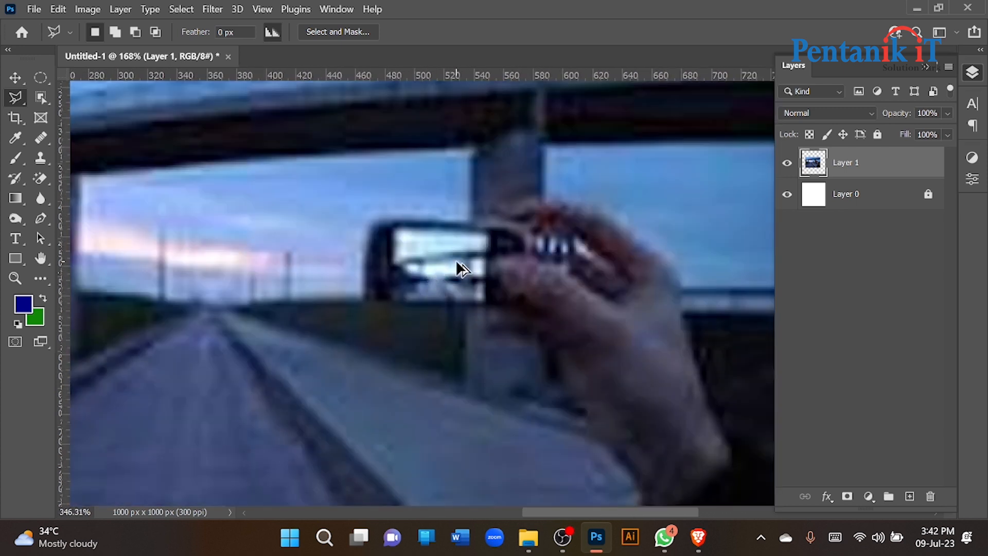
pyautogui.scroll(2, 456, 261)
pyautogui.click(318, 188)
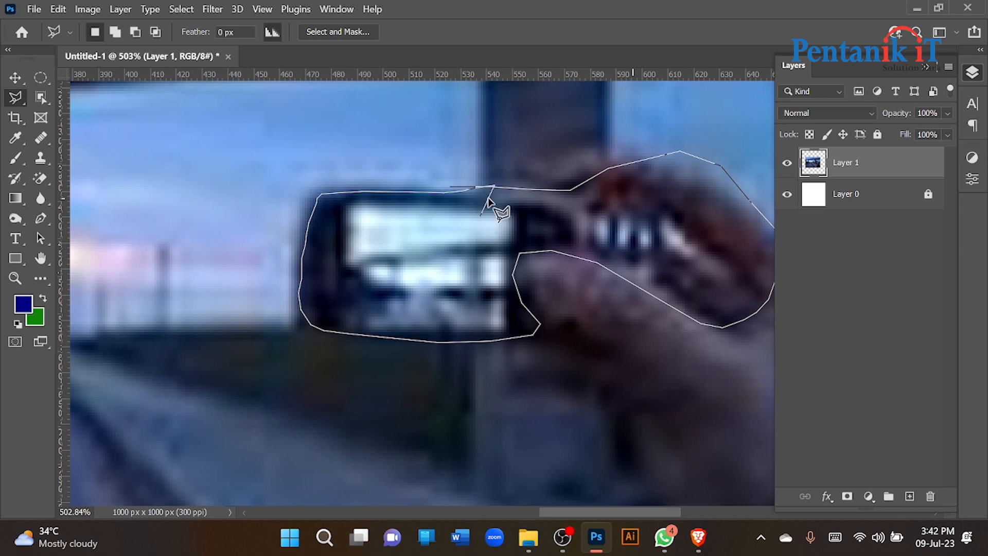
pyautogui.click(452, 189)
pyautogui.scroll(-6, 359, 229)
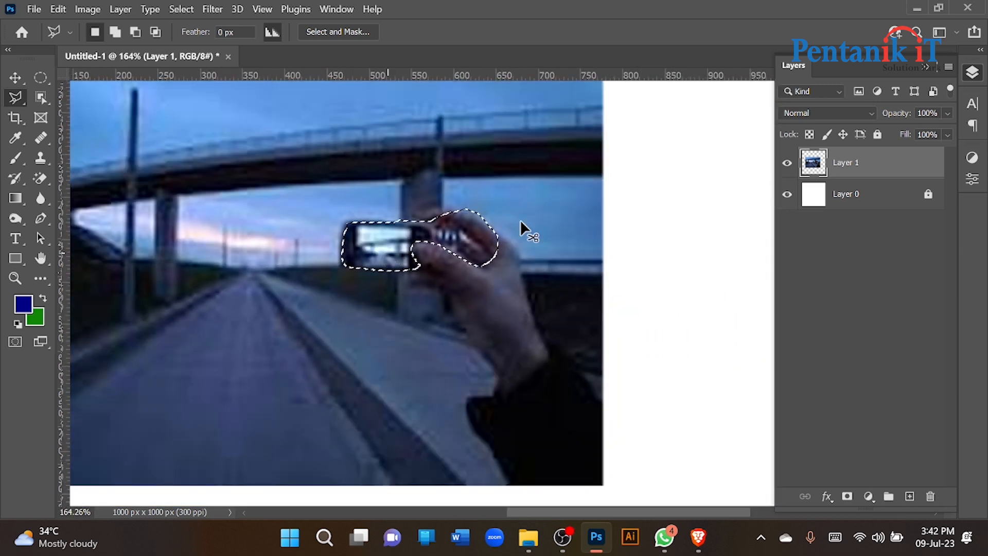
# Try copying the selected phone to a new layer with Layer 1 hidden, and undo back past the selection
pyautogui.hotkey('ctrl', 'j')
pyautogui.click(786, 194)
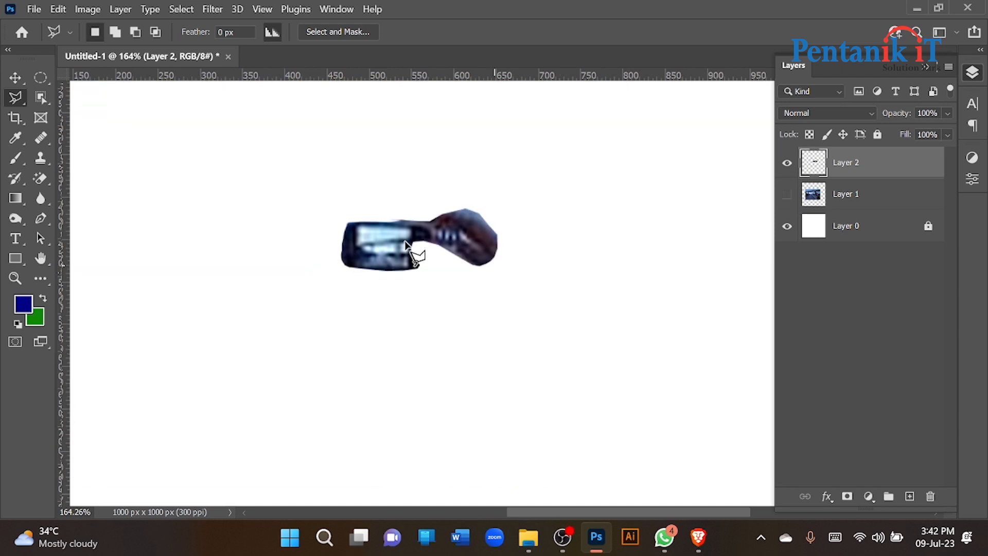
pyautogui.hotkey('ctrl', 'z')
pyautogui.hotkey('ctrl', 'z')
pyautogui.hotkey('ctrl', 'z')
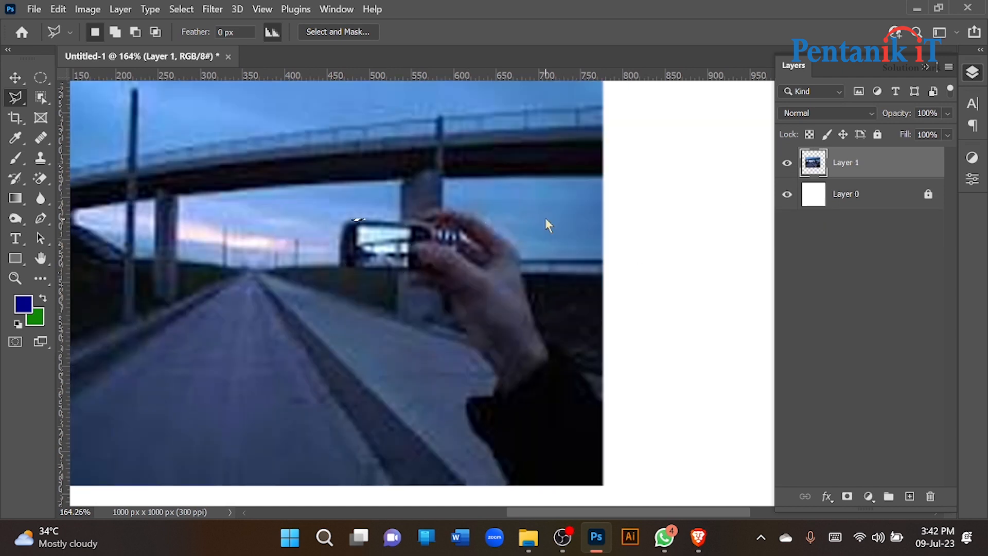
# Switch from the Polygonal Lasso to the Magnetic Lasso tool
pyautogui.rightClick(20, 94)
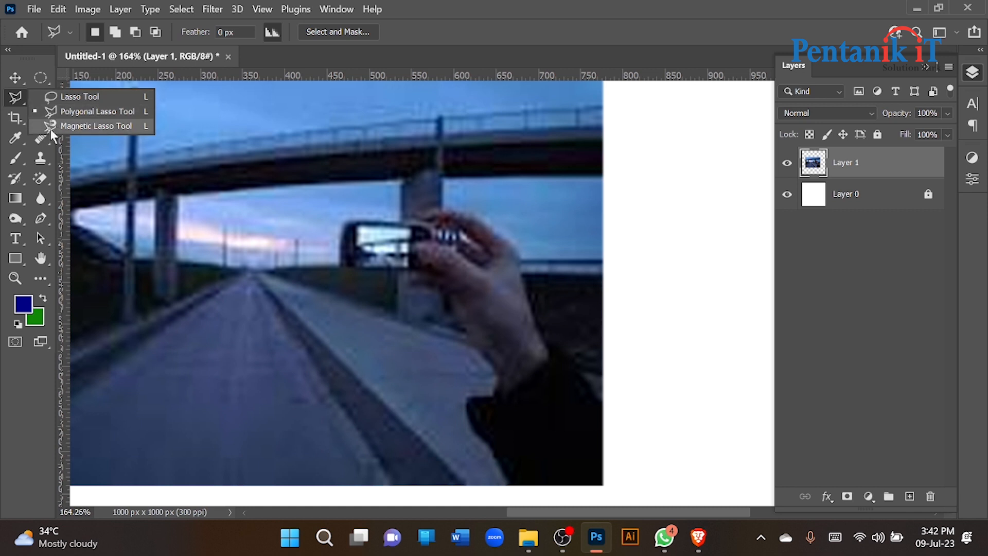
pyautogui.click(84, 127)
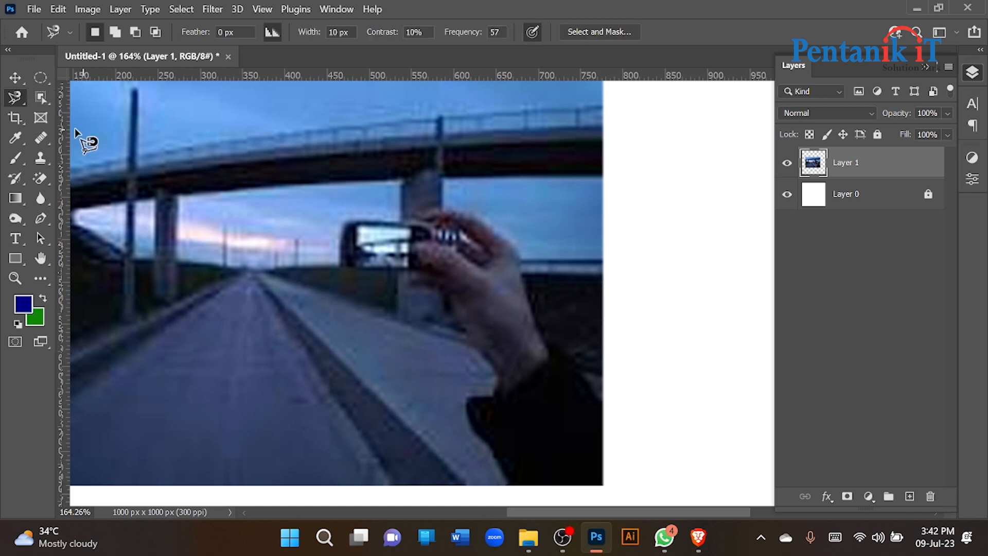
pyautogui.rightClick(17, 96)
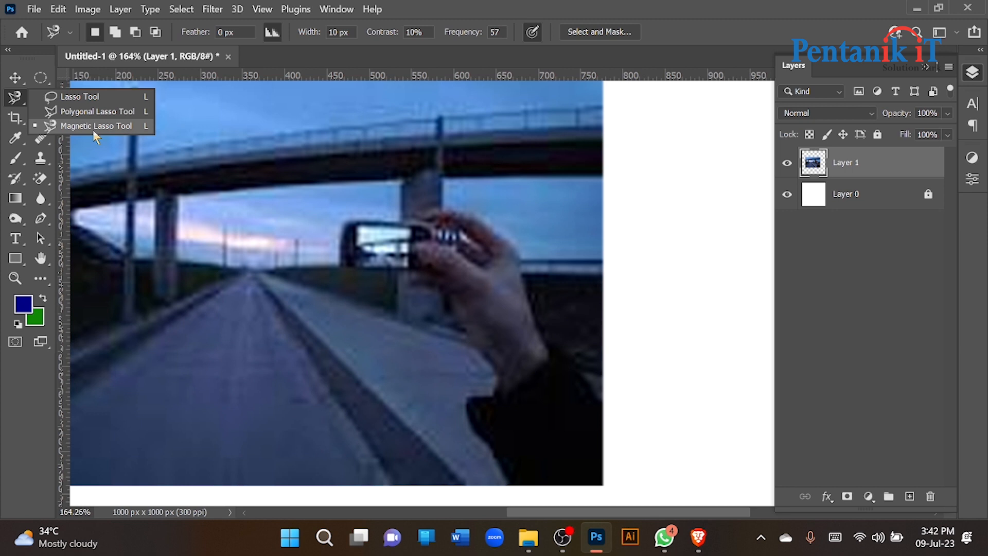
pyautogui.click(93, 130)
# Delete the bridge photo layer, Layer 1, leaving only the white Layer 0
pyautogui.click(15, 78)
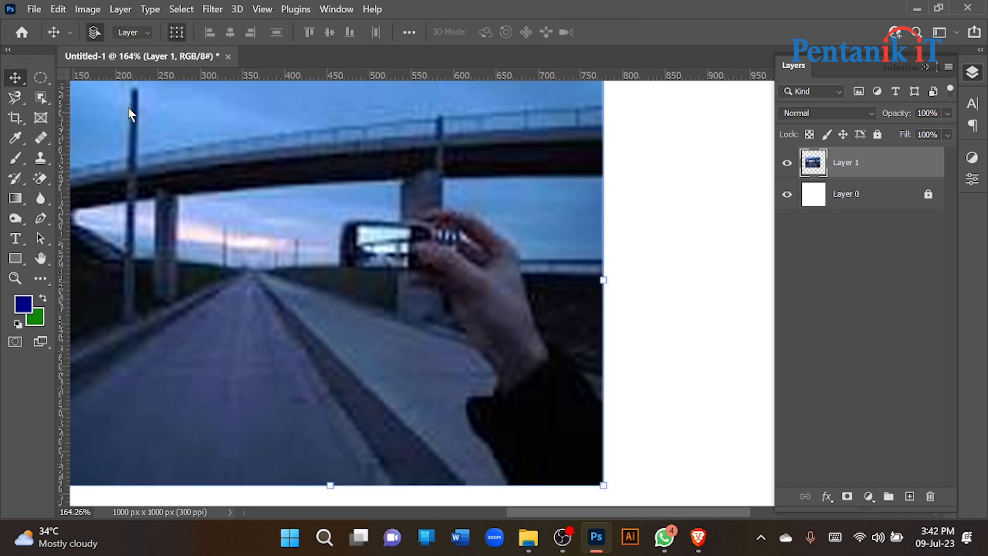
pyautogui.scroll(-5, 441, 267)
pyautogui.press('Delete')
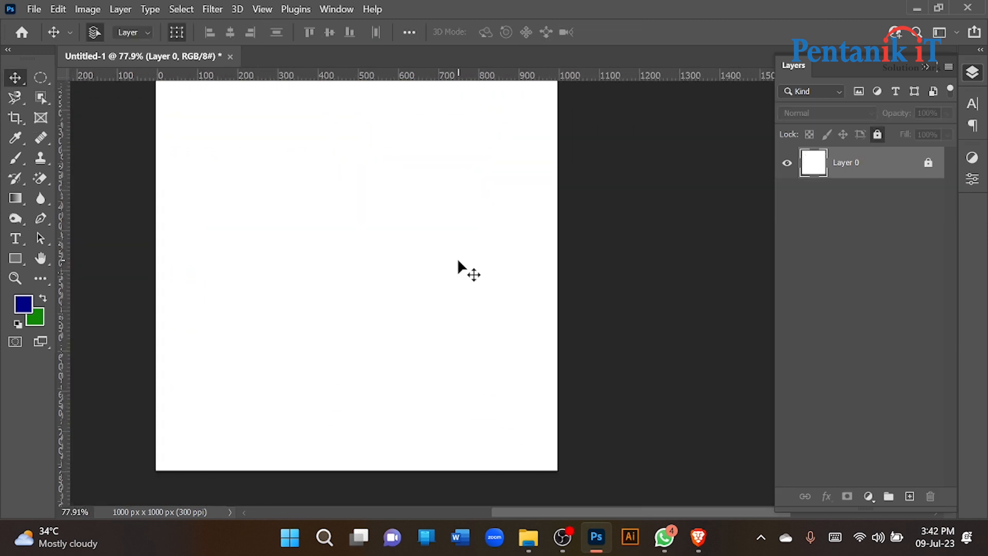
# Switch to the Brave browser, open Google in a new tab and search for "shoes"
pyautogui.click(700, 538)
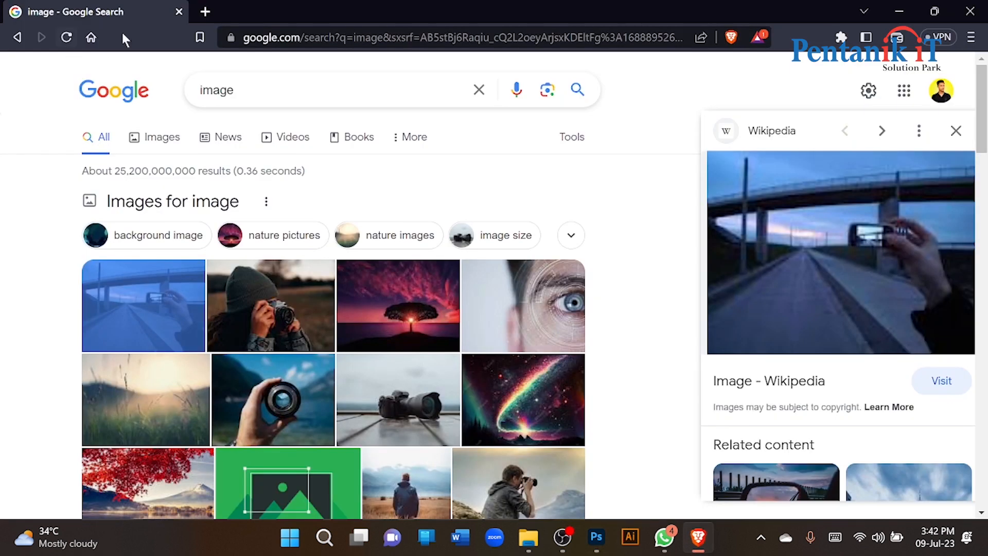
pyautogui.click(206, 11)
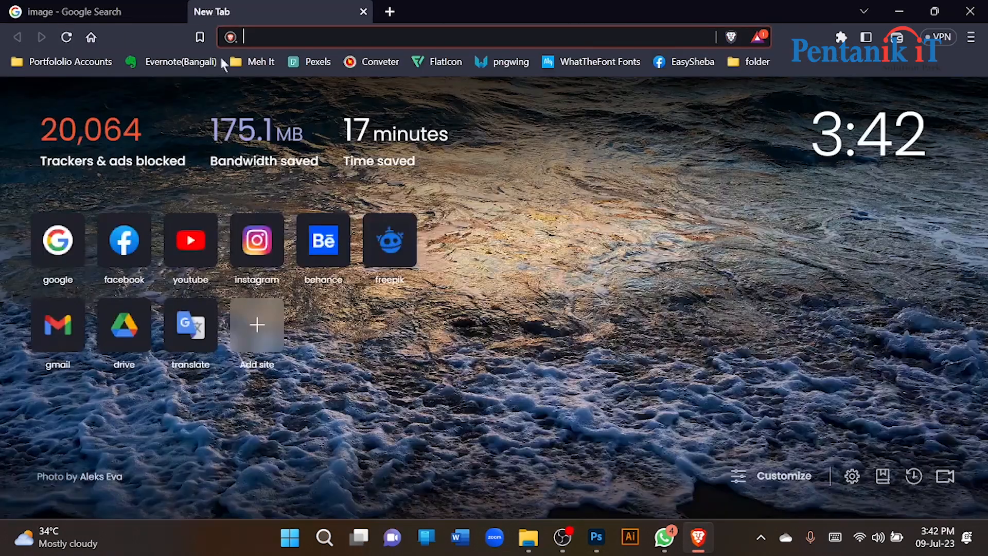
pyautogui.click(73, 265)
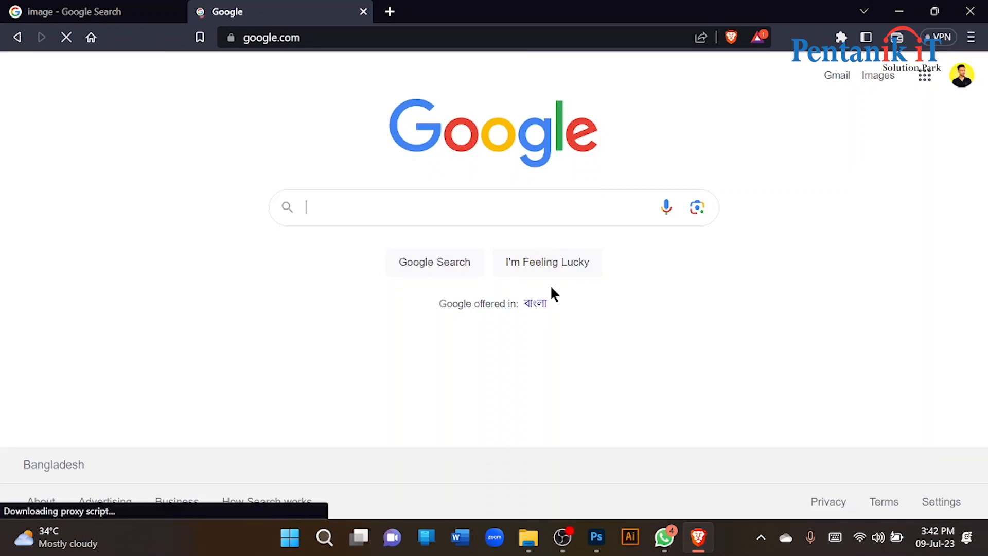
pyautogui.write('shor')
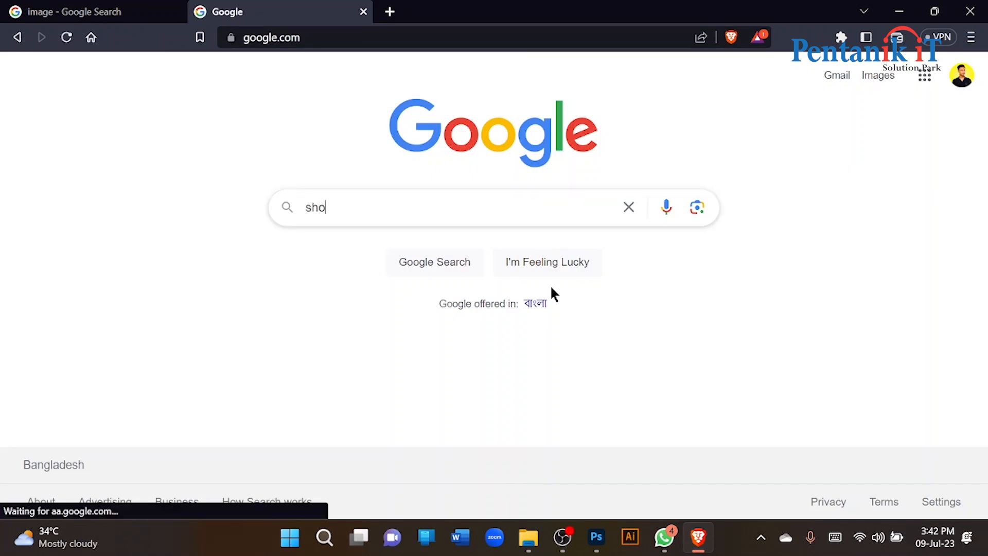
pyautogui.press('BackSpace')
pyautogui.press('Down')
pyautogui.press('Down')
pyautogui.press('Return')
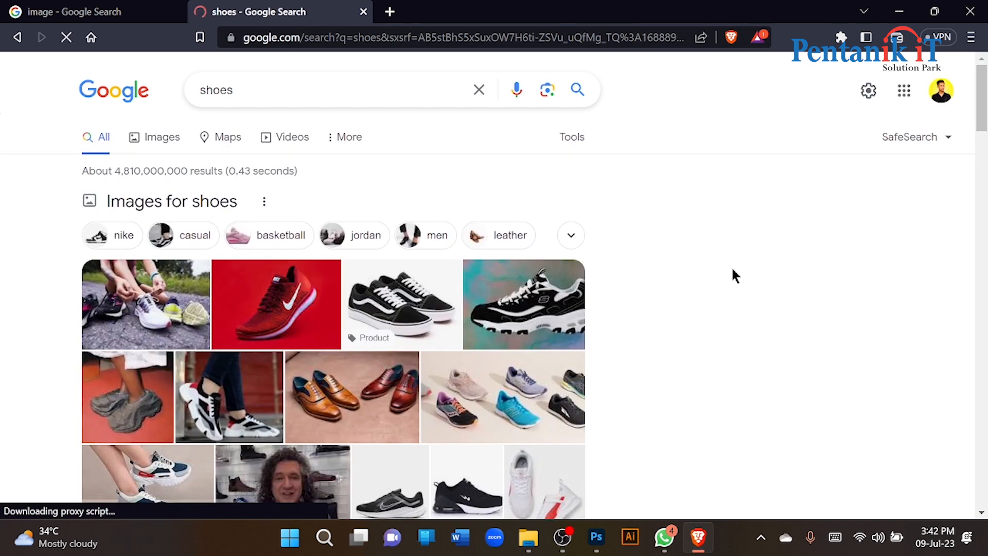
# Save the British GQ image of the black and white sneaker to Downloads as the WEBP file AmazonS_HP
pyautogui.scroll(-5, 543, 301)
pyautogui.click(543, 301)
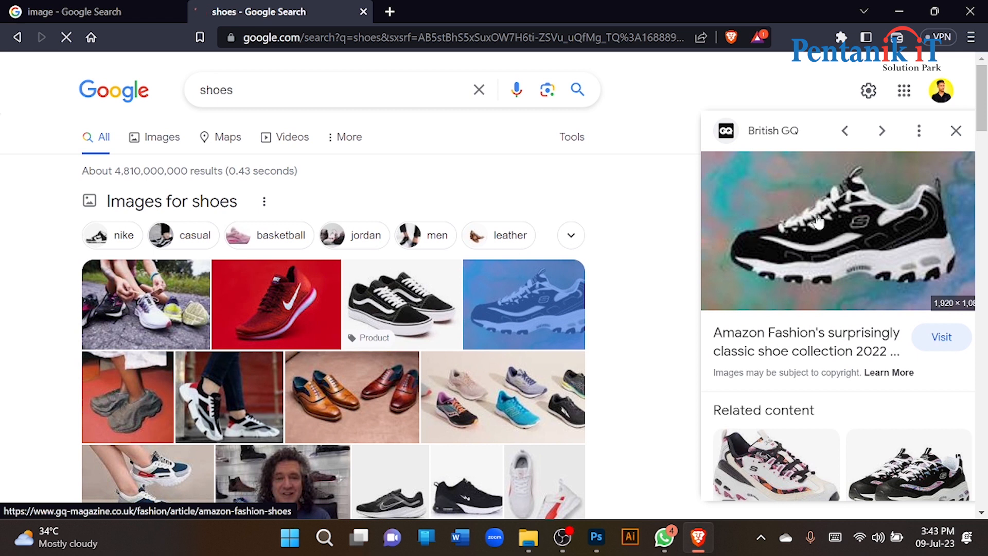
pyautogui.rightClick(801, 204)
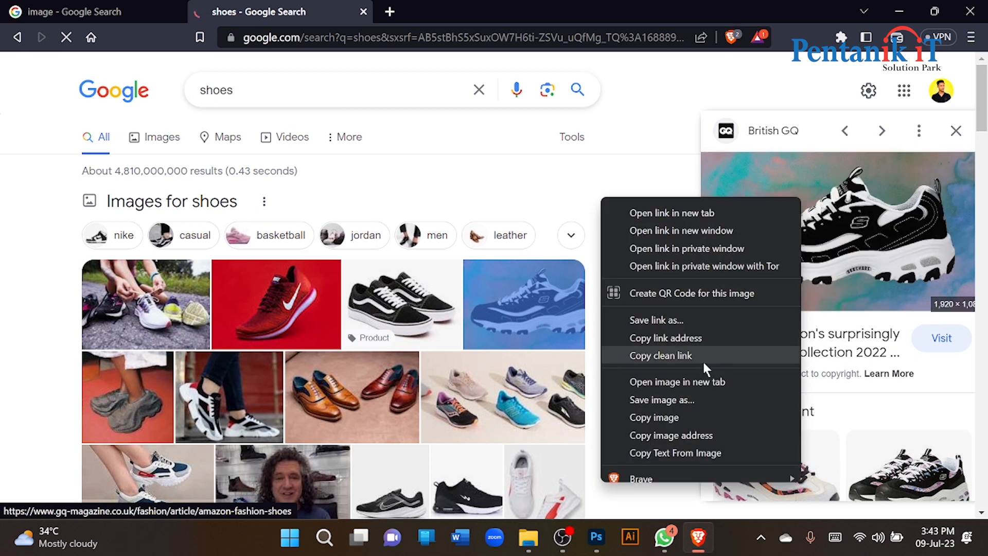
pyautogui.click(672, 402)
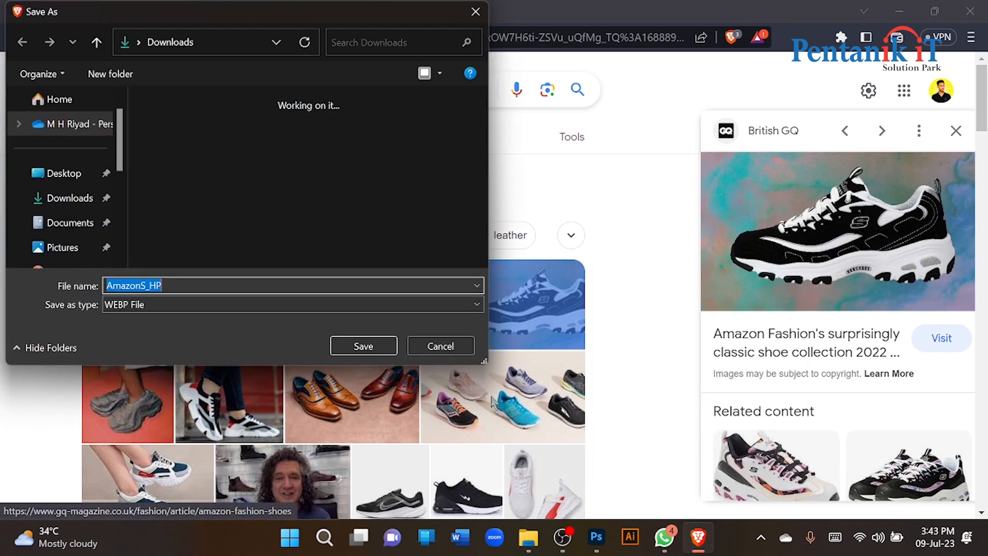
pyautogui.click(360, 345)
# Open the related Us Weekly navy sneaker image and save it to Downloads as the JPEG "images (1)"
pyautogui.scroll(-3, 706, 296)
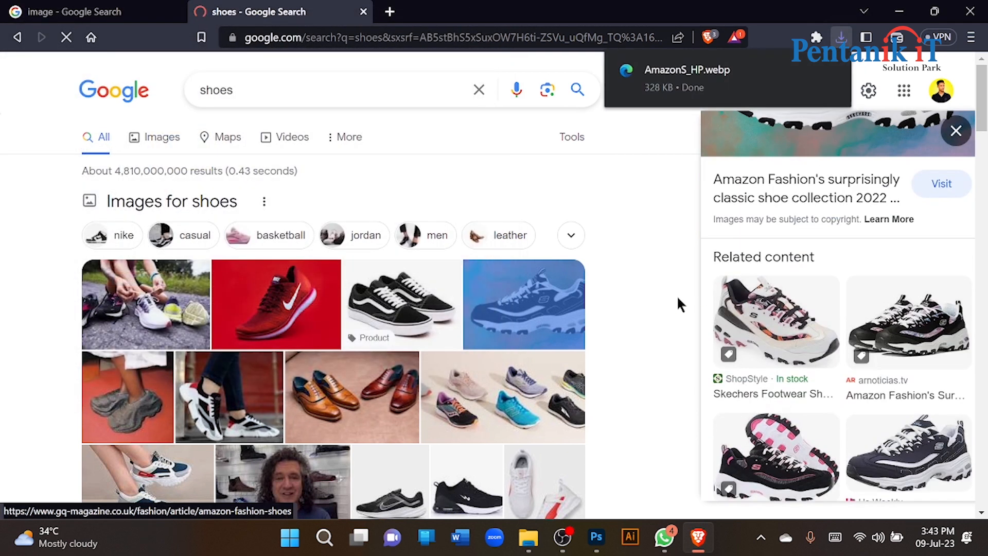
pyautogui.scroll(-3, 448, 308)
pyautogui.scroll(-3, 778, 381)
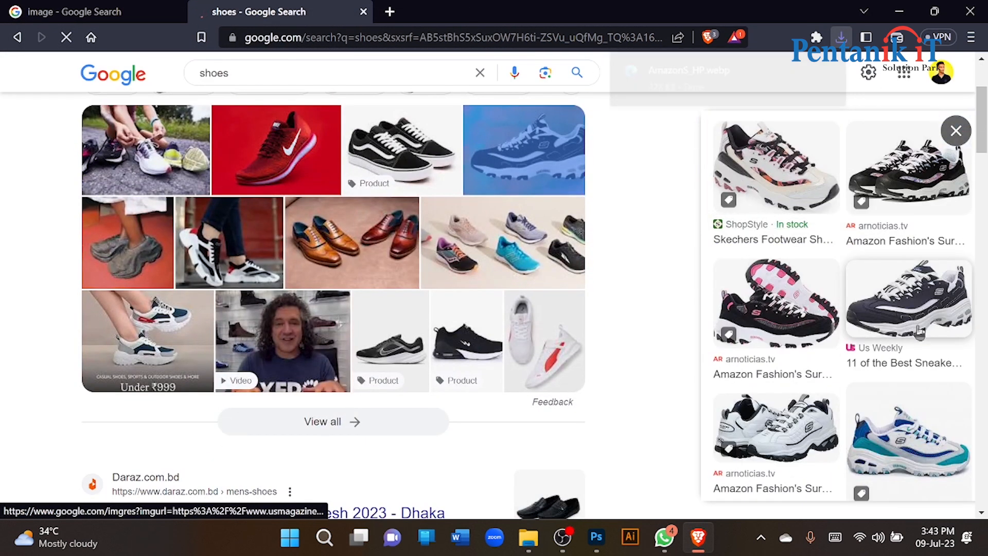
pyautogui.click(919, 332)
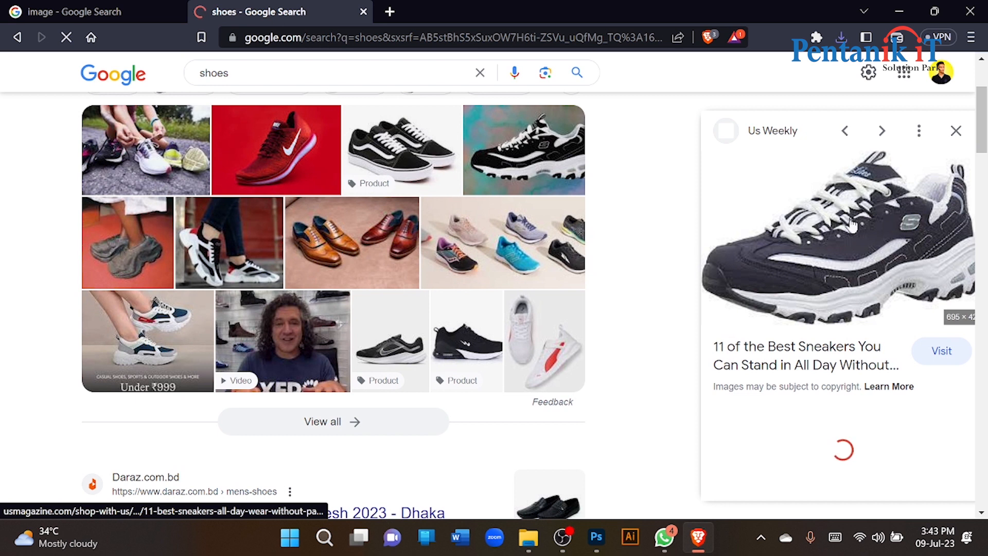
pyautogui.rightClick(811, 205)
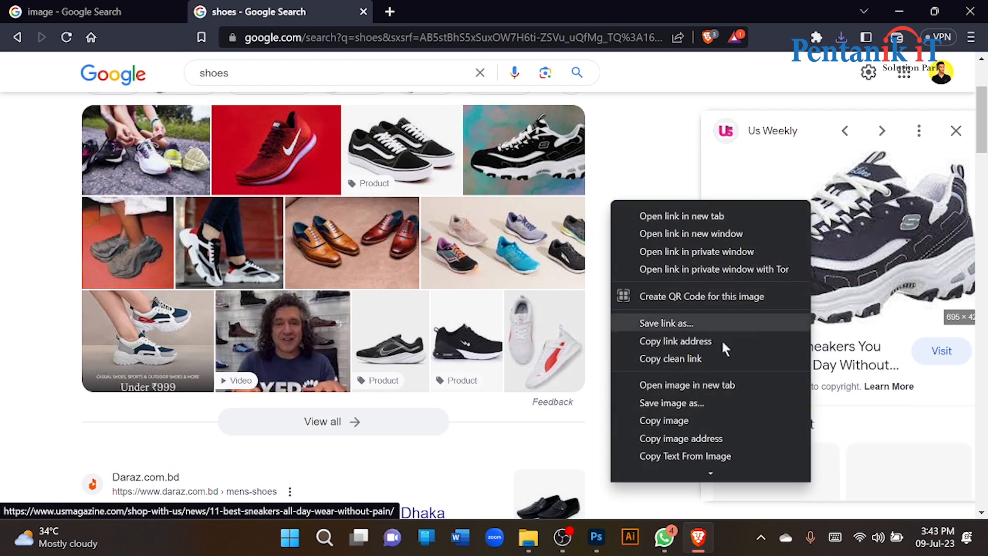
pyautogui.click(687, 403)
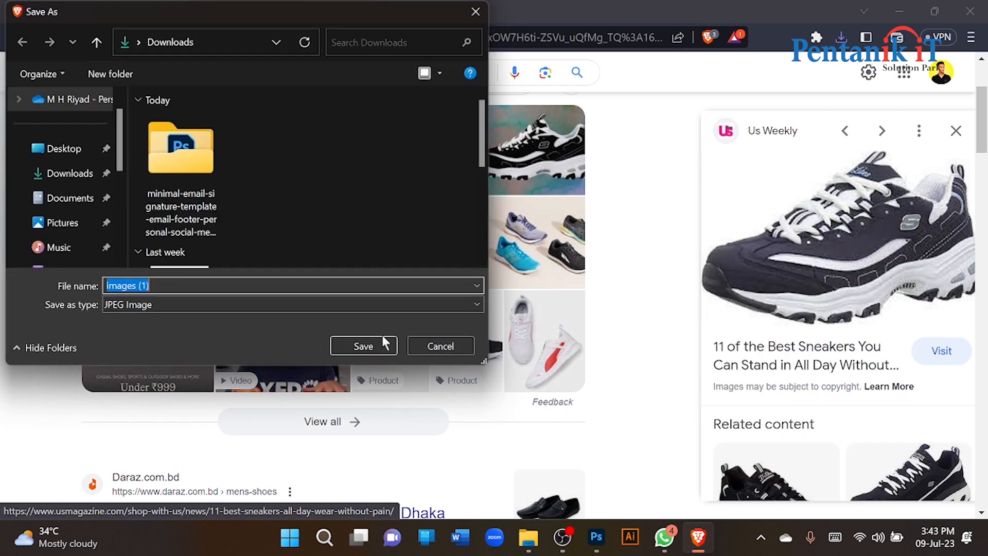
pyautogui.click(363, 346)
# Place "images (1)" from the Downloads folder in File Explorer onto the Photoshop canvas and commit its placement
pyautogui.click(528, 536)
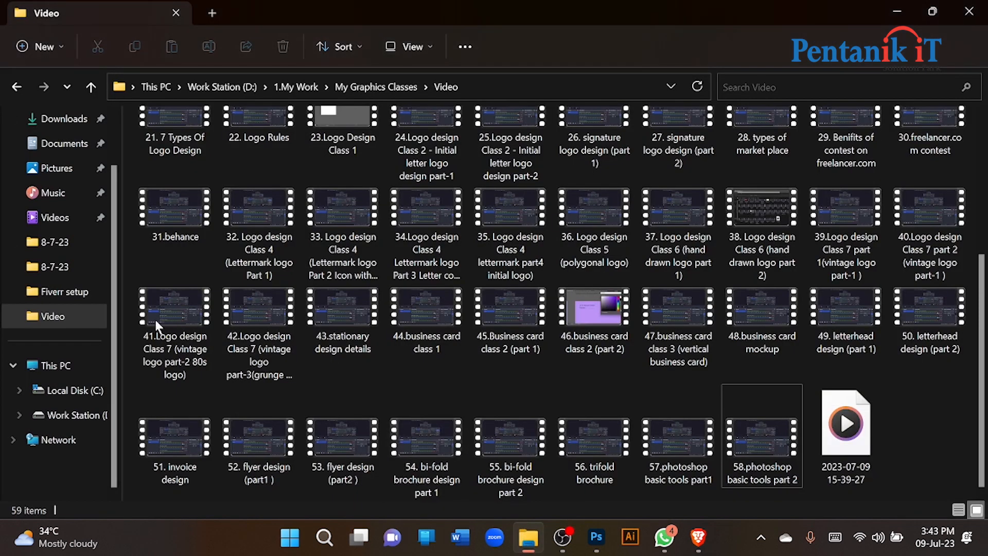
pyautogui.click(64, 218)
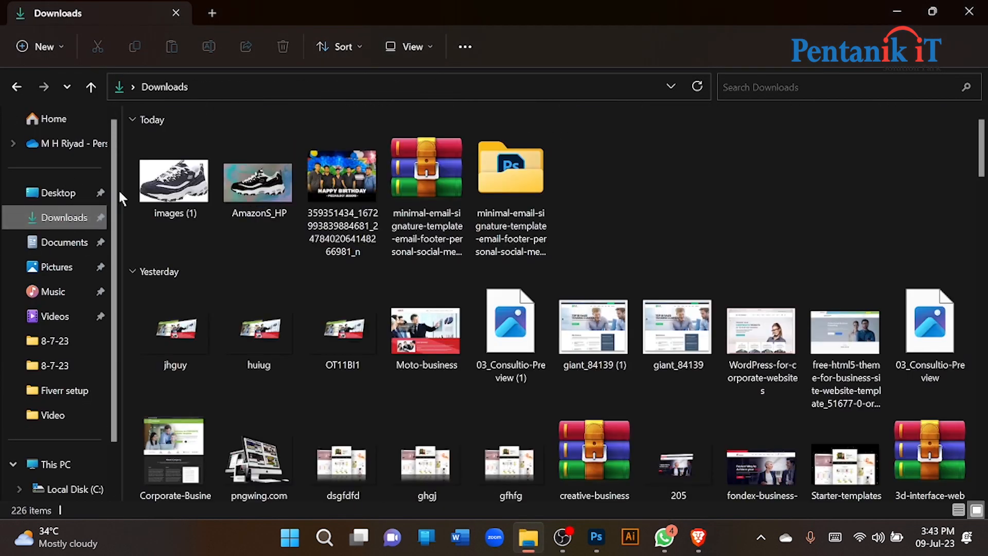
pyautogui.moveTo(154, 190); pyautogui.dragTo(378, 315)
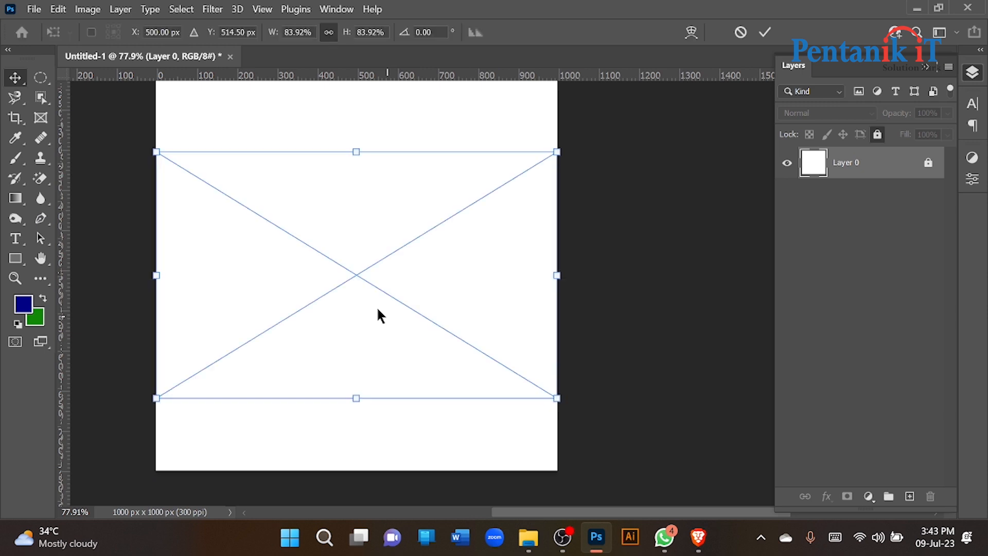
pyautogui.click(765, 32)
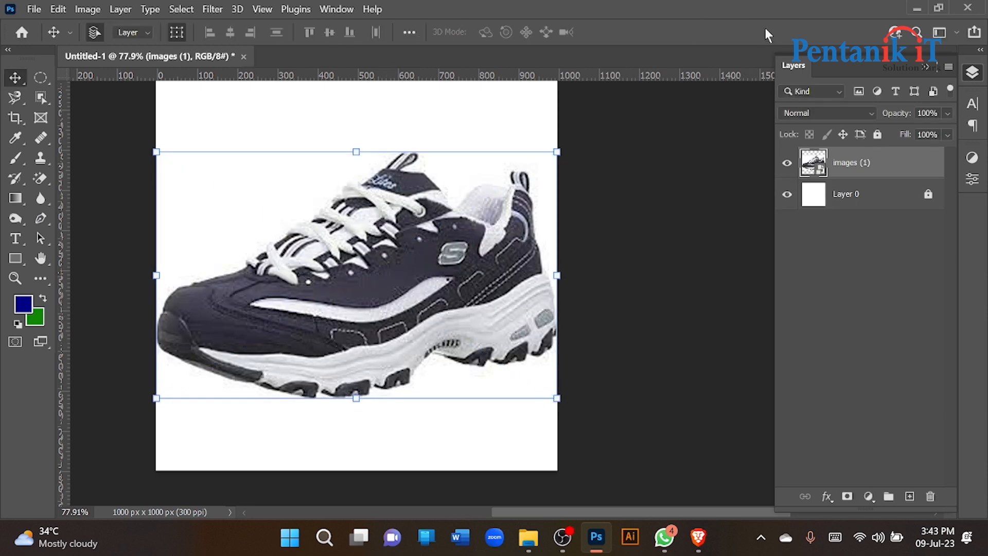
# Trace the navy sneaker's whole outline with the Magnetic Lasso tool and close the selection at its starting point
pyautogui.click(15, 97)
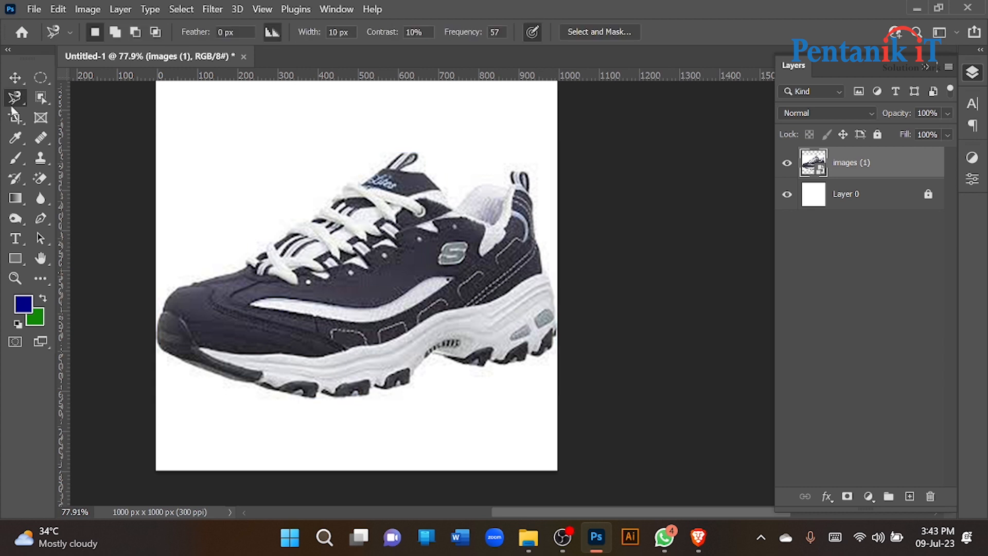
pyautogui.scroll(5, 232, 268)
pyautogui.click(252, 267)
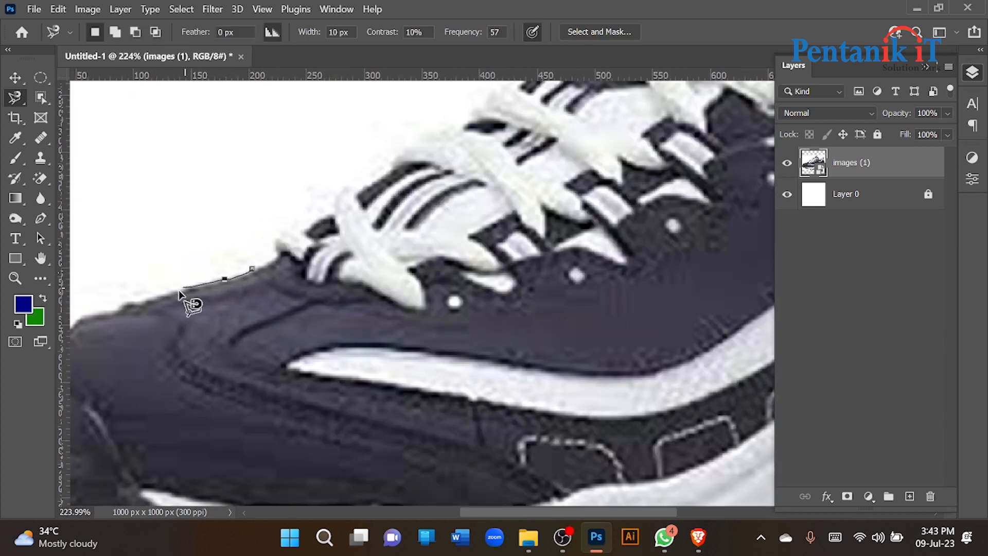
pyautogui.scroll(-3, 162, 298)
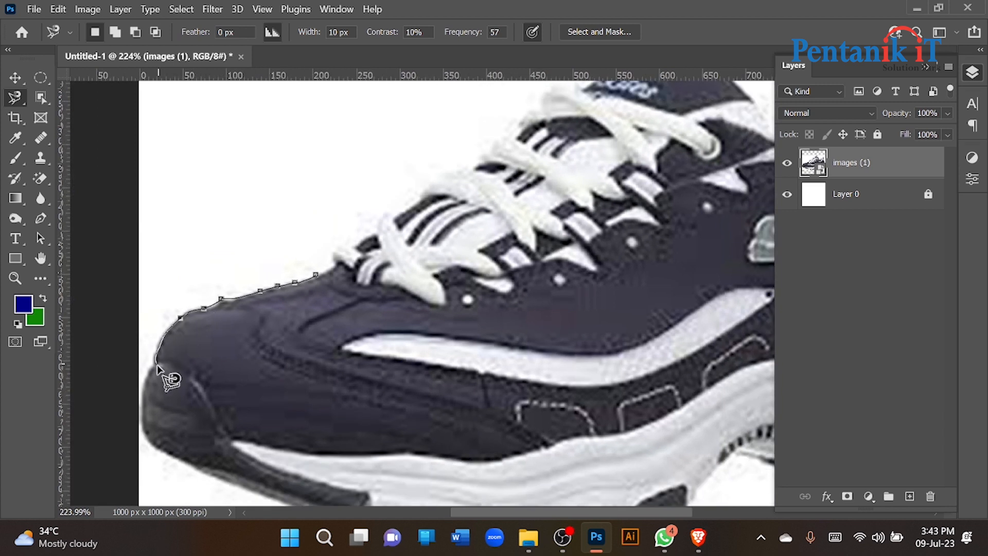
pyautogui.hscroll(-3, 161, 401)
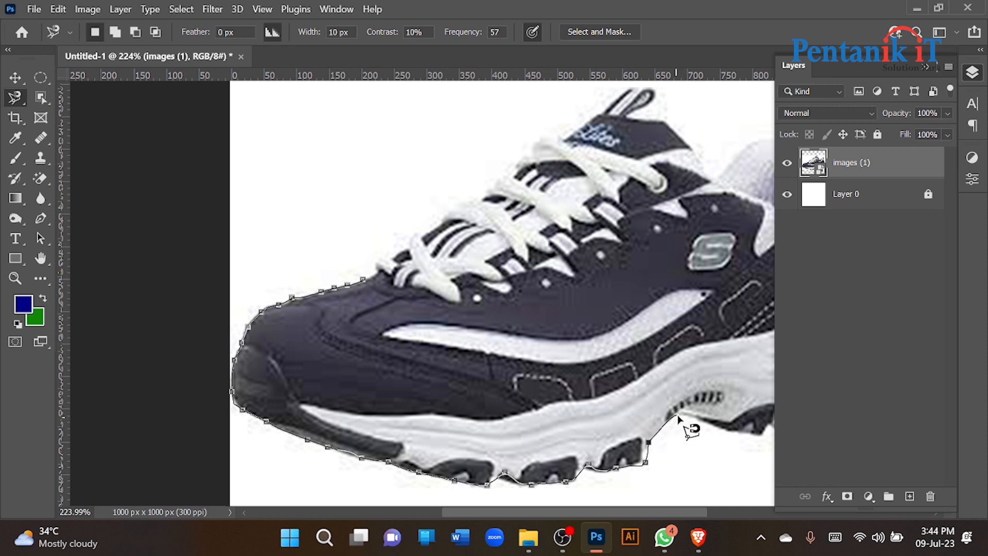
pyautogui.hotkey('ctrl', '-')
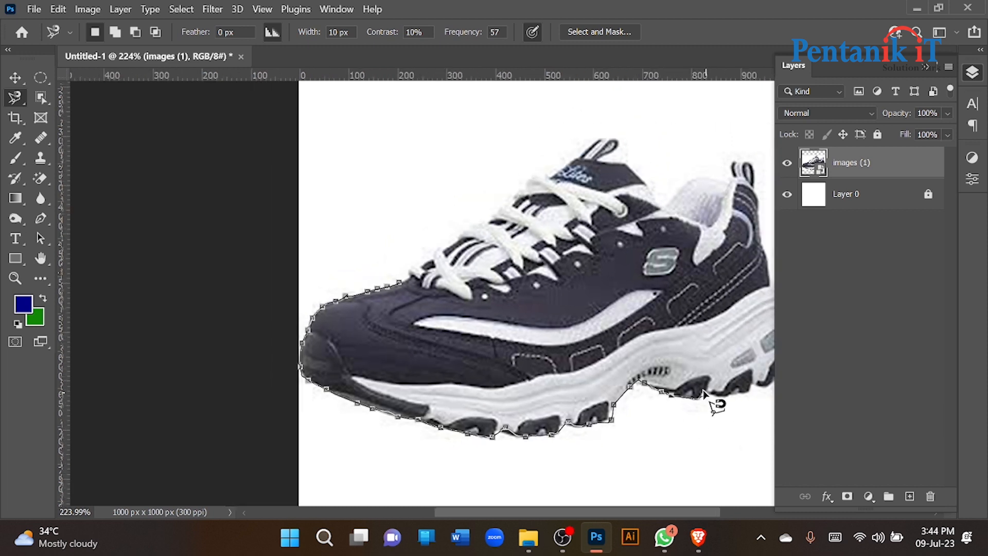
pyautogui.hotkey('ctrl', '-')
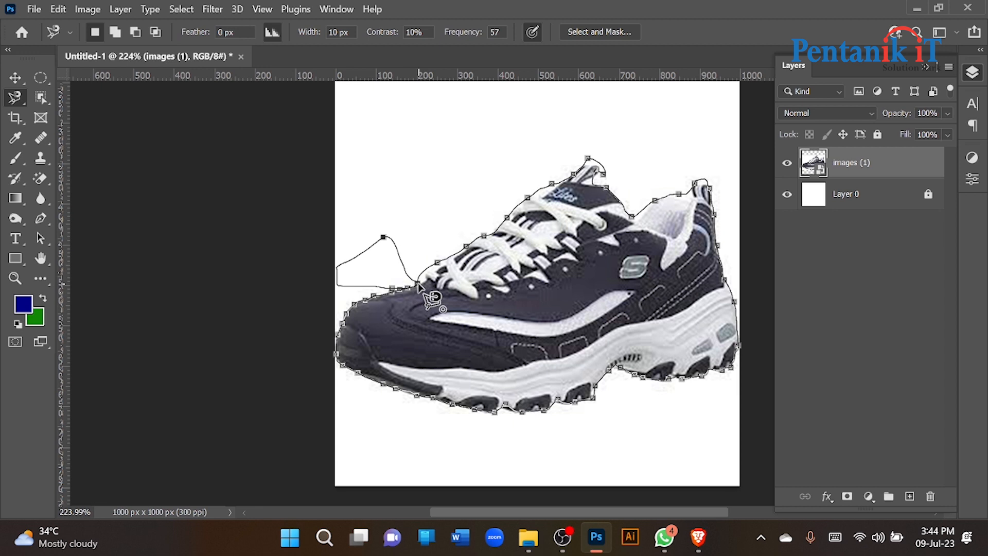
pyautogui.click(419, 286)
pyautogui.scroll(-4, 415, 295)
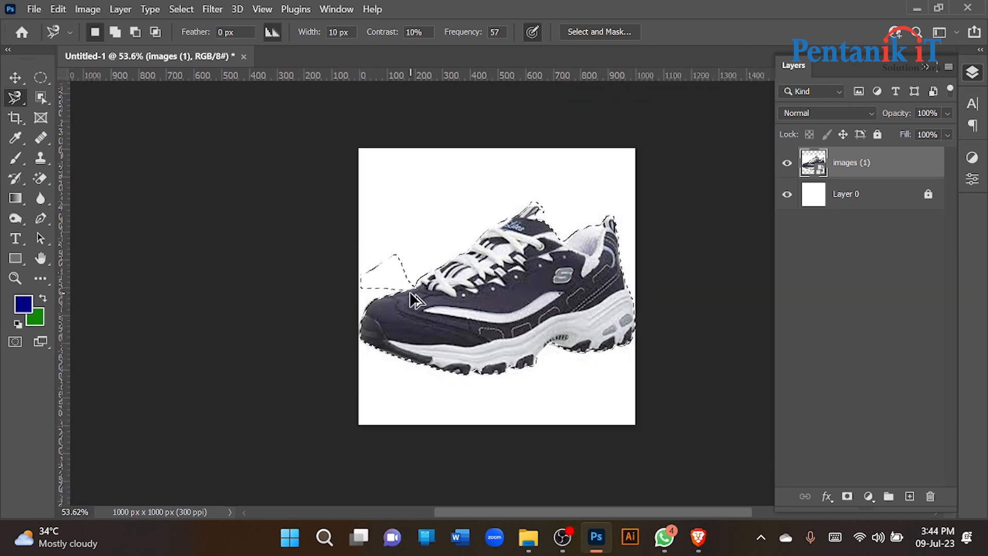
# Copy the selected shoe to a new layer and hide the images (1) and Layer 0 layers
pyautogui.scroll(4, 440, 289)
pyautogui.scroll(2, 442, 293)
pyautogui.hotkey('ctrl', 'j')
pyautogui.click(786, 194)
pyautogui.scroll(-3, 535, 256)
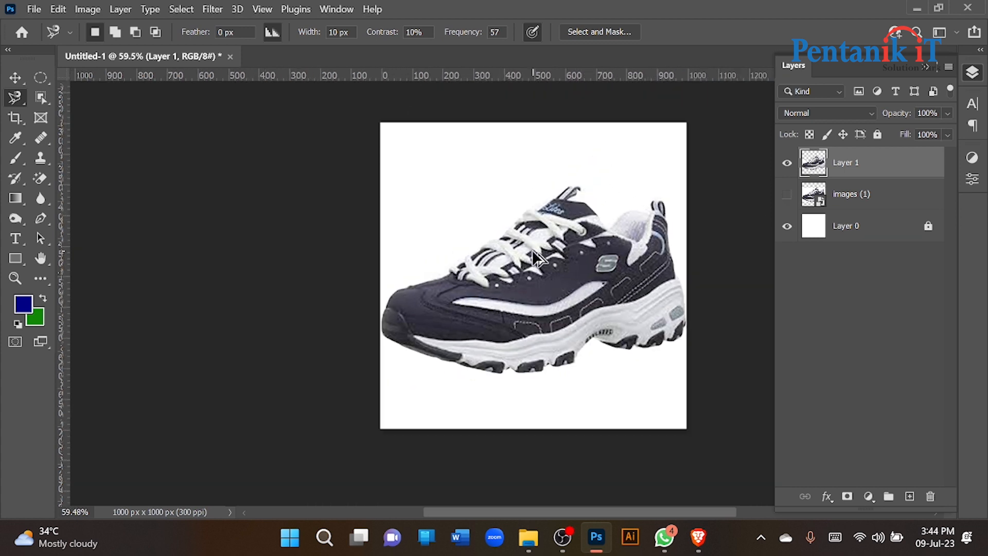
pyautogui.click(787, 226)
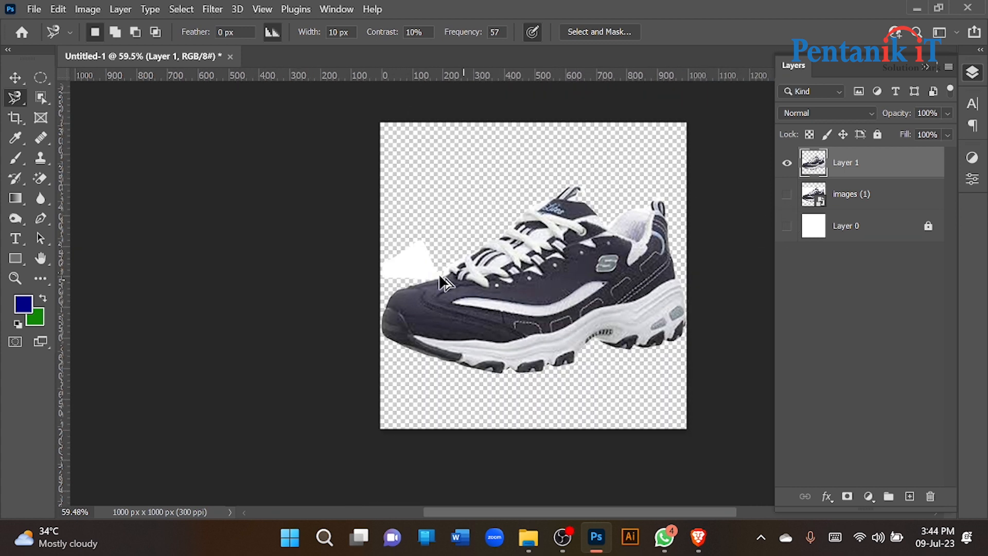
# Nudge the cut-out shoe layer, and undo that move along with the hiding of images (1) and Layer 0
pyautogui.scroll(3, 461, 279)
pyautogui.click(24, 79)
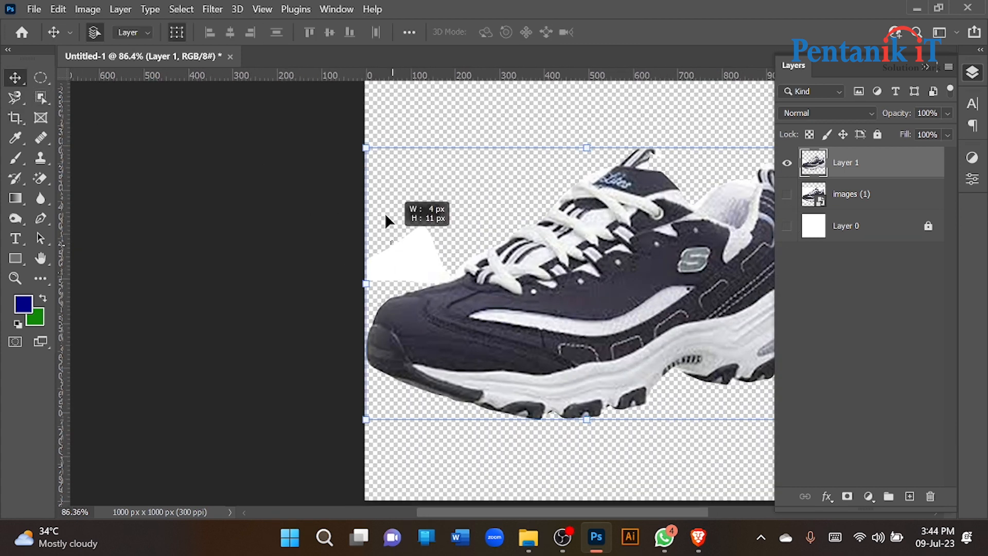
pyautogui.moveTo(434, 248)
pyautogui.mouseDown()
pyautogui.moveTo(418, 172)
pyautogui.moveTo(432, 238)
pyautogui.mouseUp()
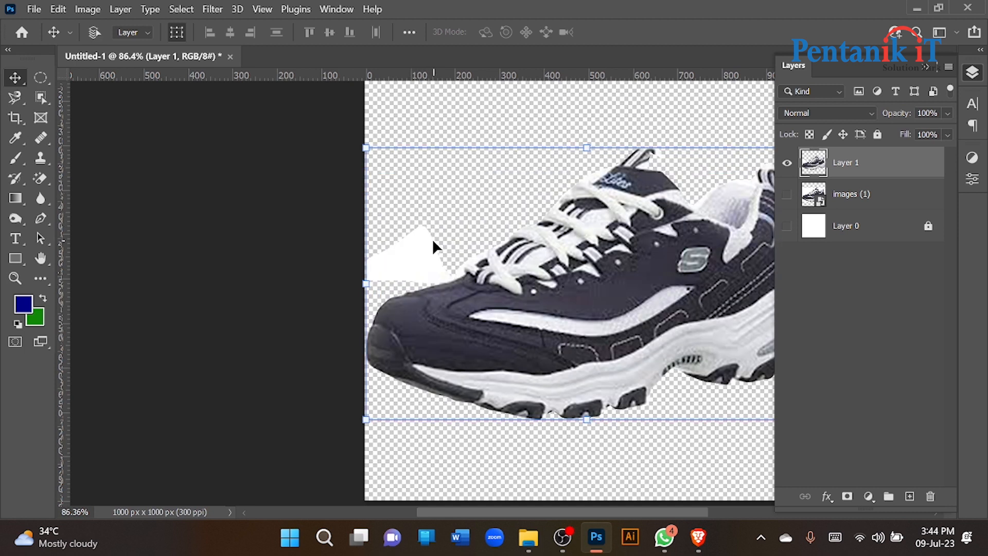
pyautogui.press('z')
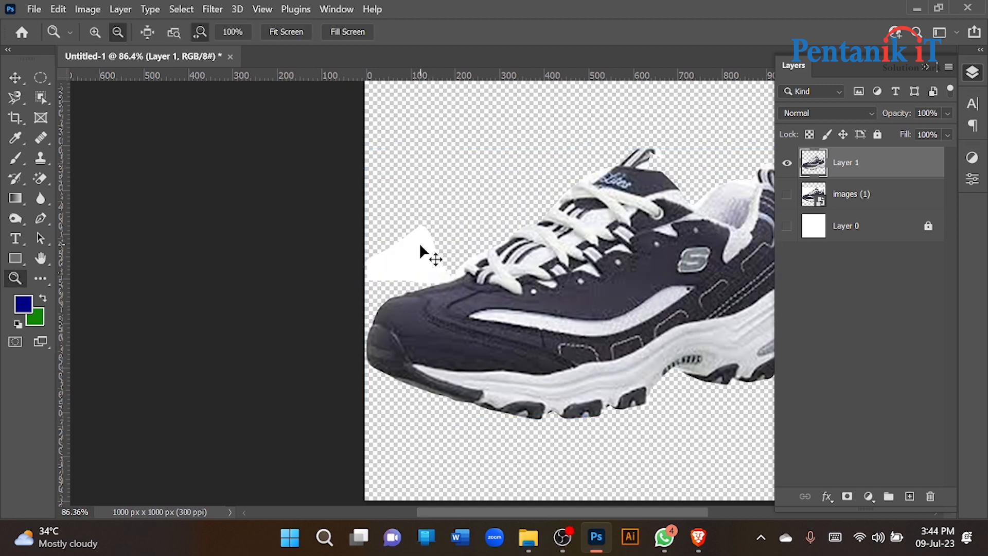
pyautogui.hotkey('ctrl', 'z')
pyautogui.hotkey('ctrl', 'alt', 'z')
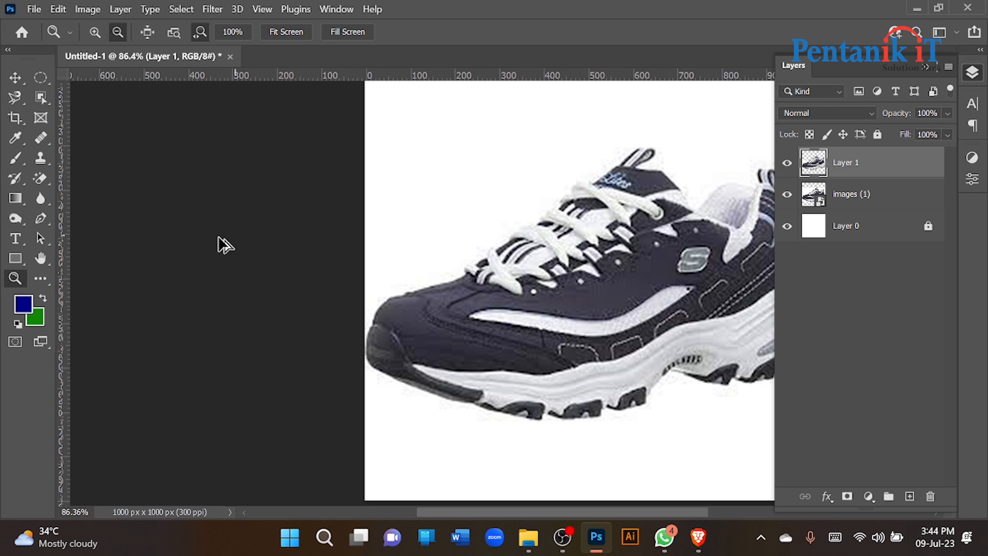
# Try to trace the shoe's toe and front sole with straight segments using the Polygonal Lasso tool
pyautogui.hotkey('ctrl', '0')
pyautogui.click(15, 97)
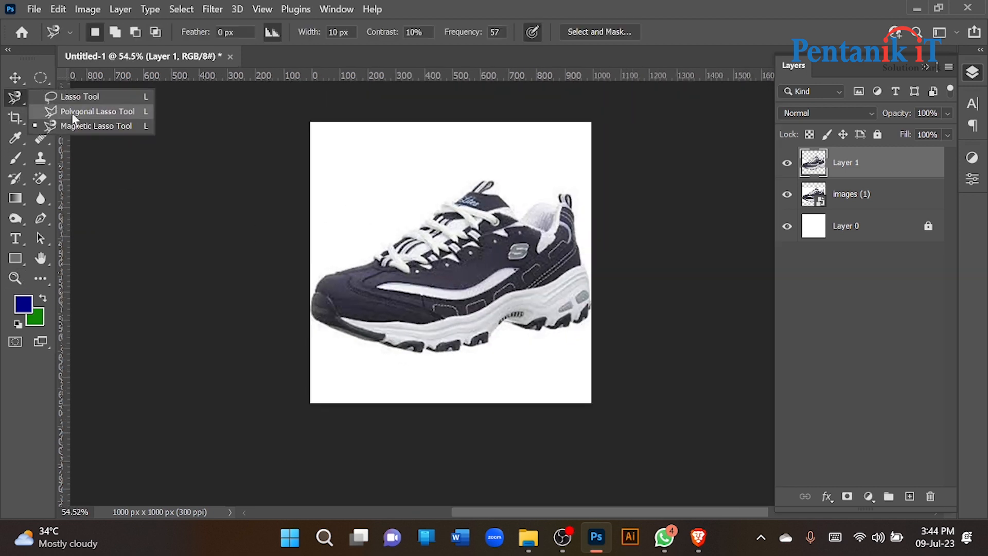
pyautogui.click(72, 117)
pyautogui.scroll(6, 375, 245)
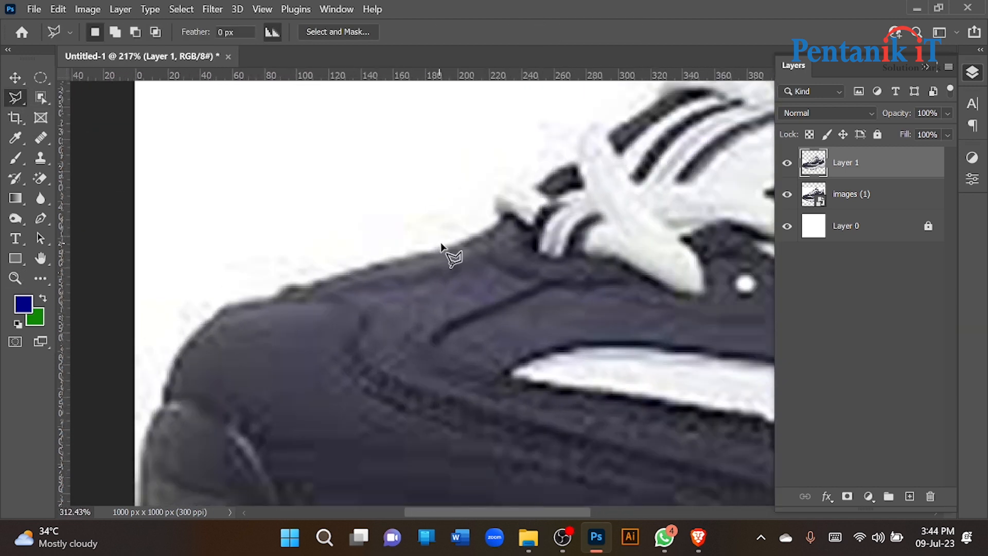
pyautogui.click(463, 239)
pyautogui.click(299, 281)
pyautogui.click(273, 289)
pyautogui.click(231, 308)
pyautogui.click(207, 327)
pyautogui.click(195, 345)
pyautogui.hotkey('ctrl', '-')
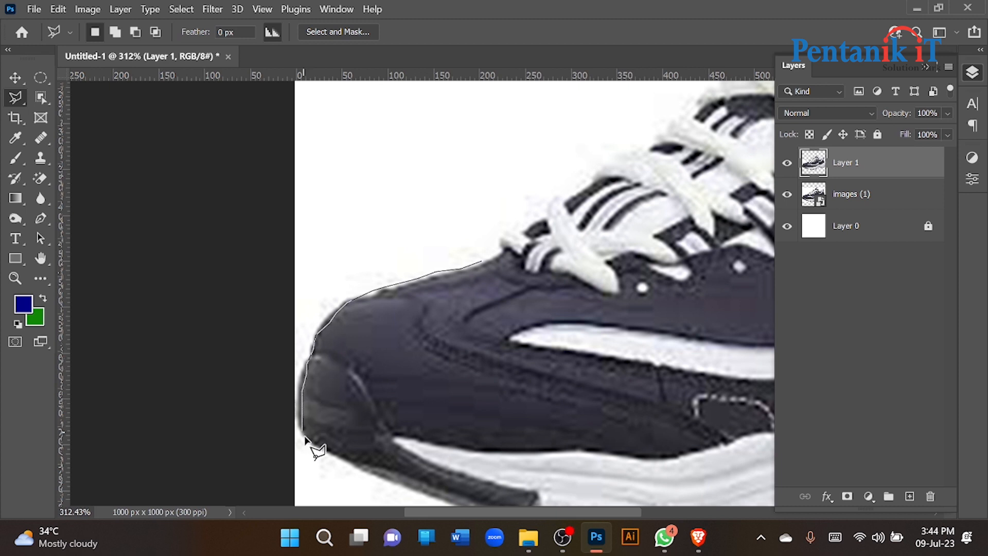
pyautogui.moveTo(384, 483)
pyautogui.mouseDown()
pyautogui.moveTo(353, 397)
pyautogui.moveTo(295, 293)
pyautogui.mouseUp()
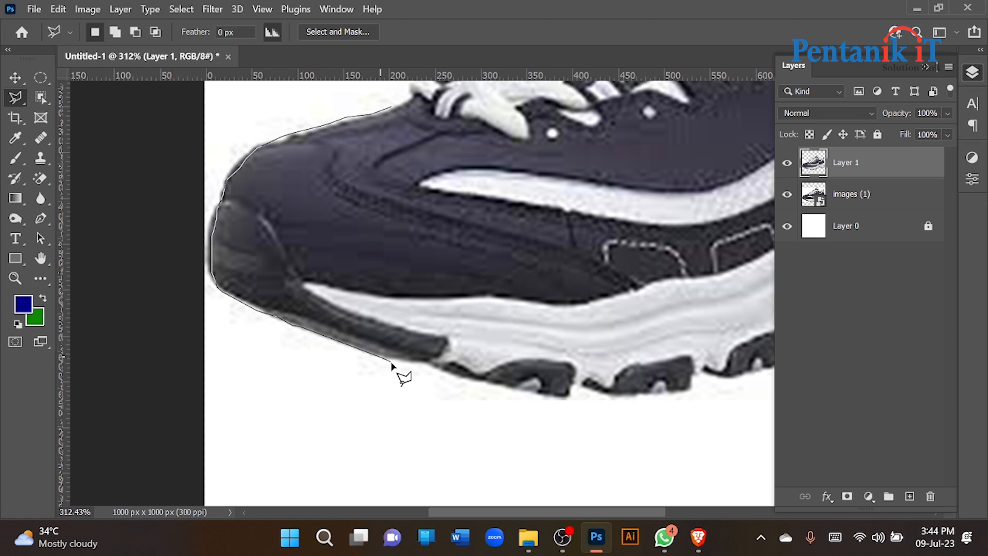
pyautogui.press('Escape')
# Try to continue the Polygonal Lasso outline along the front treads of the shoe's sole, and dismiss the pixel selection warning
pyautogui.click(435, 374)
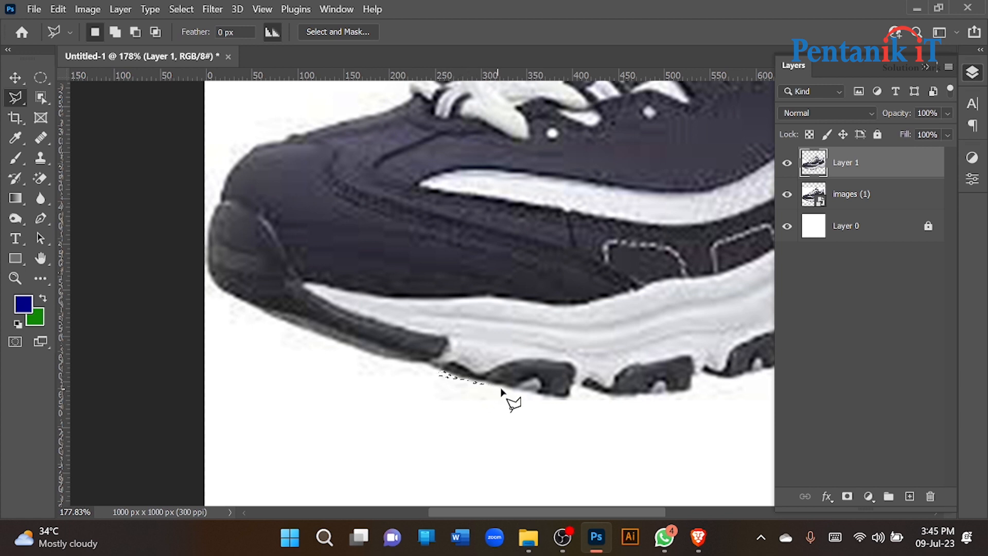
pyautogui.moveTo(507, 397); pyautogui.dragTo(427, 378)
pyautogui.keyDown('alt'); pyautogui.scroll(5, 425, 371); pyautogui.keyUp('alt')
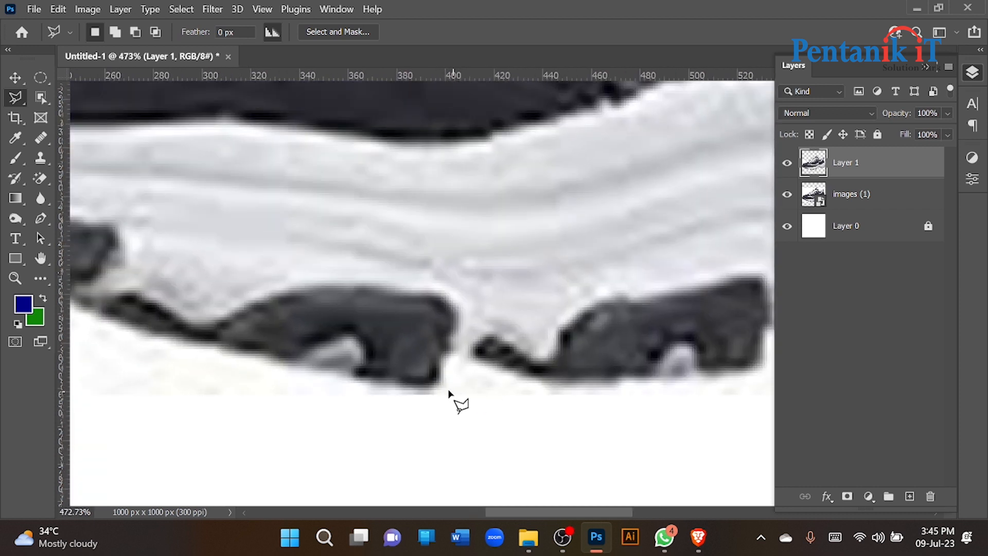
pyautogui.click(455, 359)
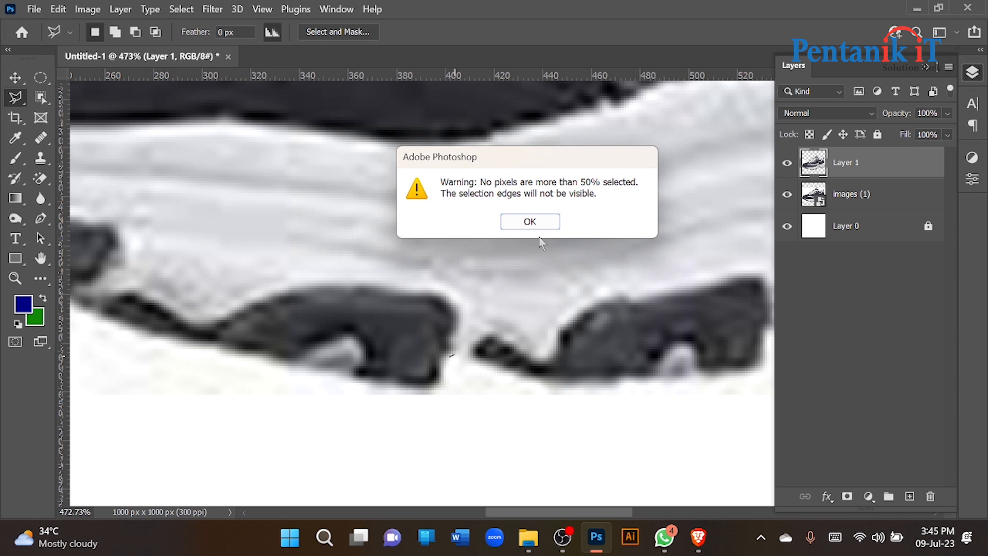
pyautogui.click(530, 221)
pyautogui.keyDown('alt'); pyautogui.scroll(-8, 444, 354); pyautogui.keyUp('alt')
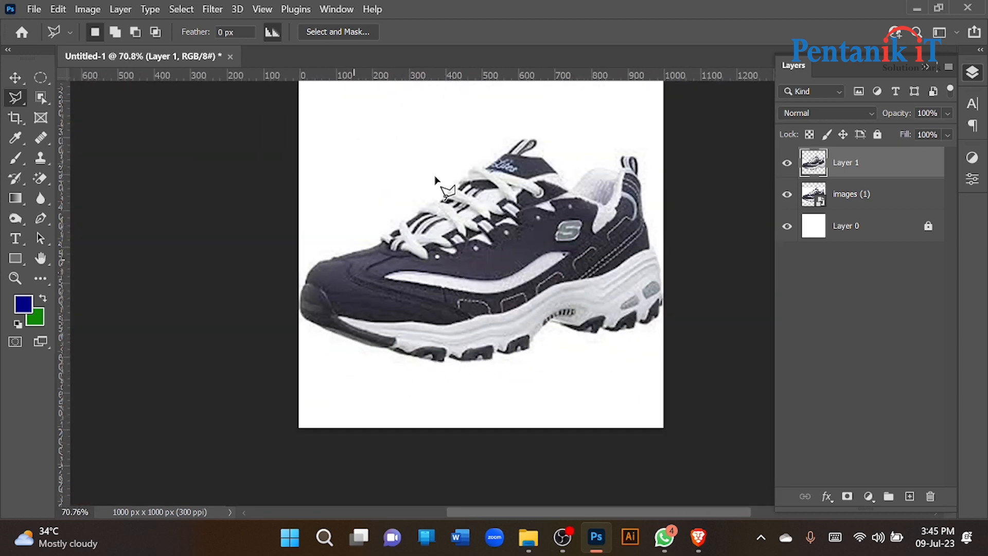
# Select the whole sneaker by tracing its outline freehand with the Lasso tool, deselecting the first trial outline at the toe
pyautogui.rightClick(15, 97)
pyautogui.click(82, 95)
pyautogui.keyDown('alt'); pyautogui.scroll(2, 393, 242); pyautogui.keyUp('alt')
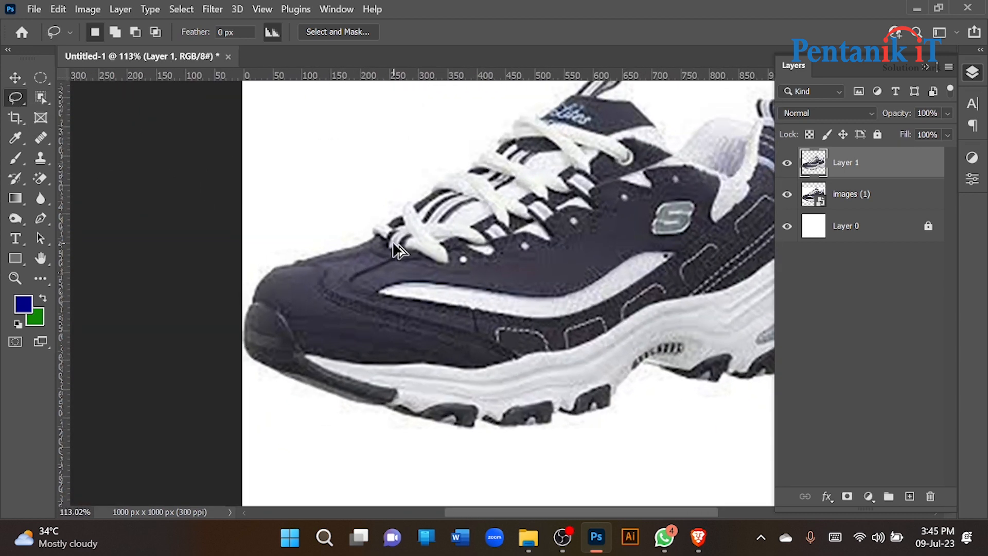
pyautogui.moveTo(345, 248)
pyautogui.mouseDown()
pyautogui.moveTo(272, 271)
pyautogui.moveTo(256, 290)
pyautogui.moveTo(255, 351)
pyautogui.moveTo(309, 380)
pyautogui.mouseUp()
pyautogui.hotkey('ctrl', 'd')
pyautogui.press('space')
pyautogui.moveTo(324, 302); pyautogui.dragTo(368, 298)
pyautogui.moveTo(416, 232)
pyautogui.mouseDown()
pyautogui.moveTo(319, 264)
pyautogui.moveTo(301, 279)
pyautogui.moveTo(289, 337)
pyautogui.mouseUp()
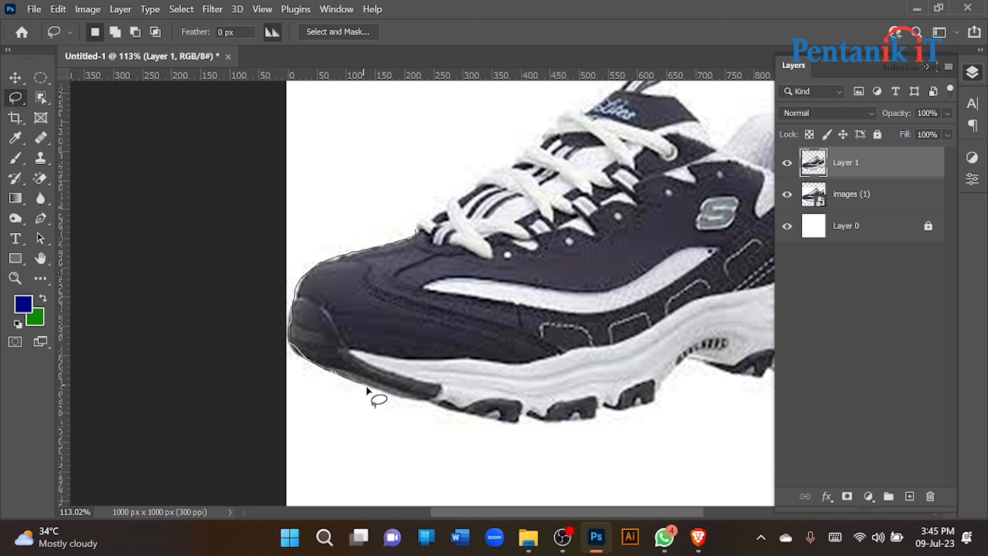
pyautogui.moveTo(452, 410); pyautogui.dragTo(501, 419)
pyautogui.moveTo(634, 413); pyautogui.dragTo(653, 406)
pyautogui.moveTo(668, 372); pyautogui.dragTo(686, 360)
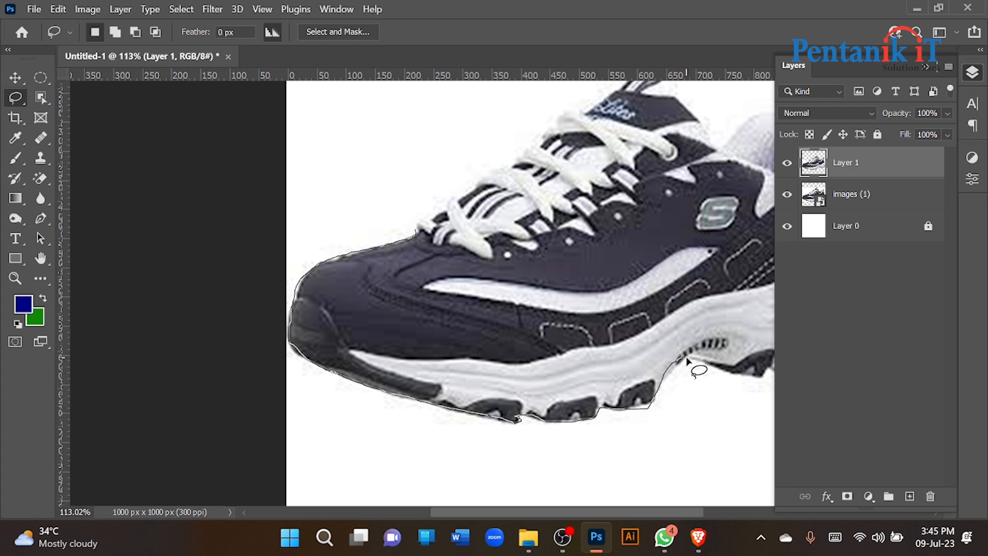
pyautogui.scroll(-2, 707, 365)
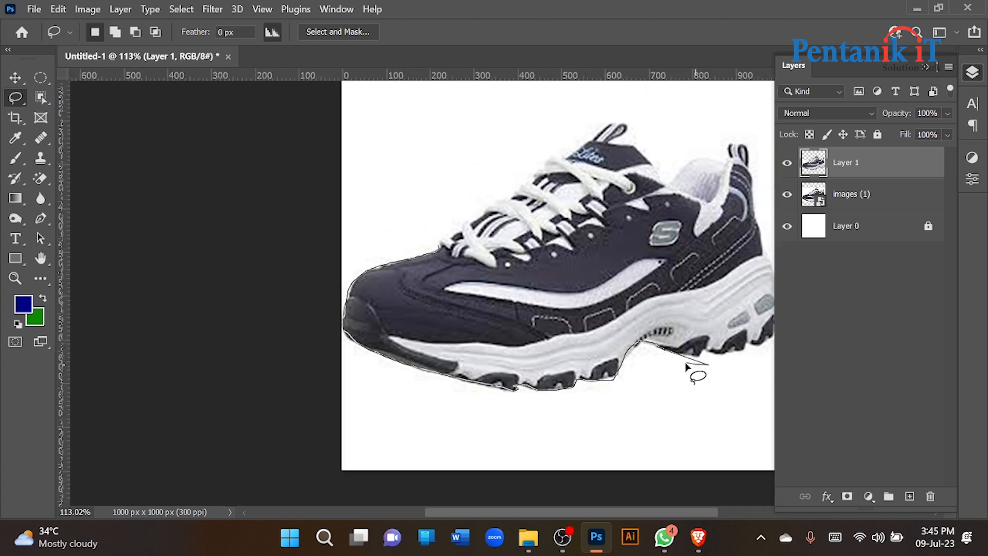
pyautogui.moveTo(706, 355)
pyautogui.mouseDown()
pyautogui.moveTo(765, 344)
pyautogui.moveTo(776, 296)
pyautogui.moveTo(748, 150)
pyautogui.moveTo(733, 140)
pyautogui.moveTo(720, 164)
pyautogui.mouseUp()
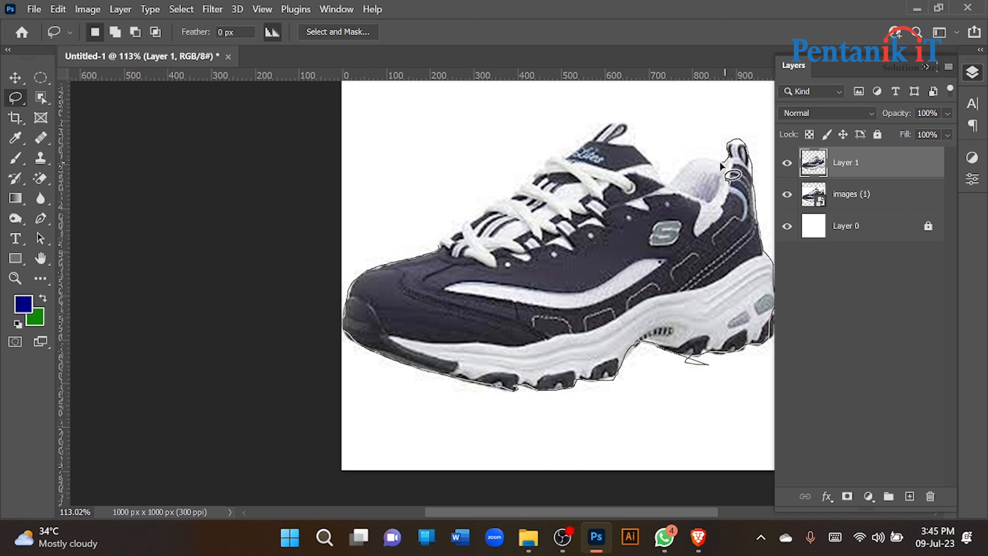
pyautogui.moveTo(665, 181)
pyautogui.mouseDown()
pyautogui.moveTo(616, 122)
pyautogui.moveTo(562, 147)
pyautogui.mouseUp()
pyautogui.moveTo(529, 183)
pyautogui.mouseDown()
pyautogui.moveTo(453, 224)
pyautogui.moveTo(436, 257)
pyautogui.mouseUp()
pyautogui.scroll(-3, 383, 307)
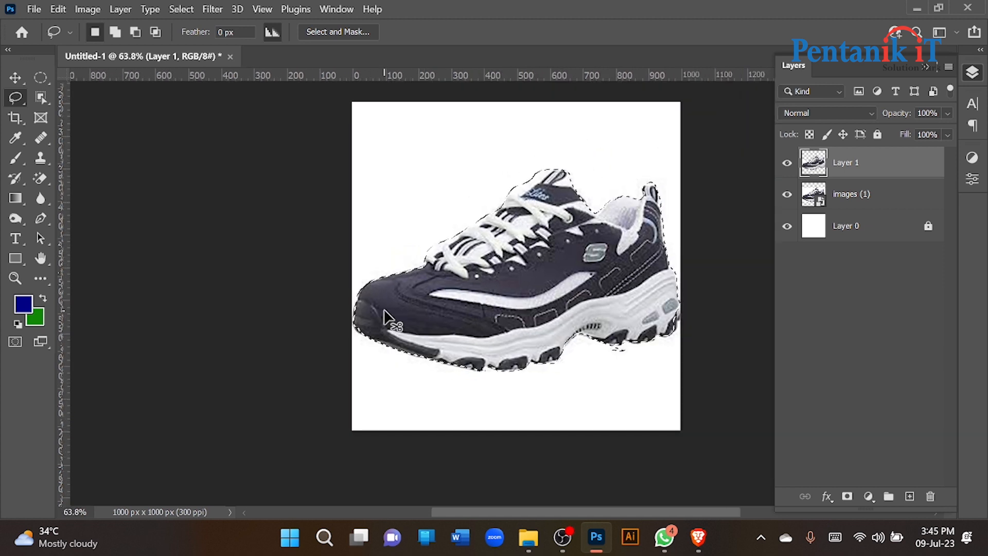
# Copy the freehand shoe selection to a new layer and hide Layer 0, images (1) and Layer 1
pyautogui.hotkey('ctrl', 'j')
pyautogui.click(787, 257)
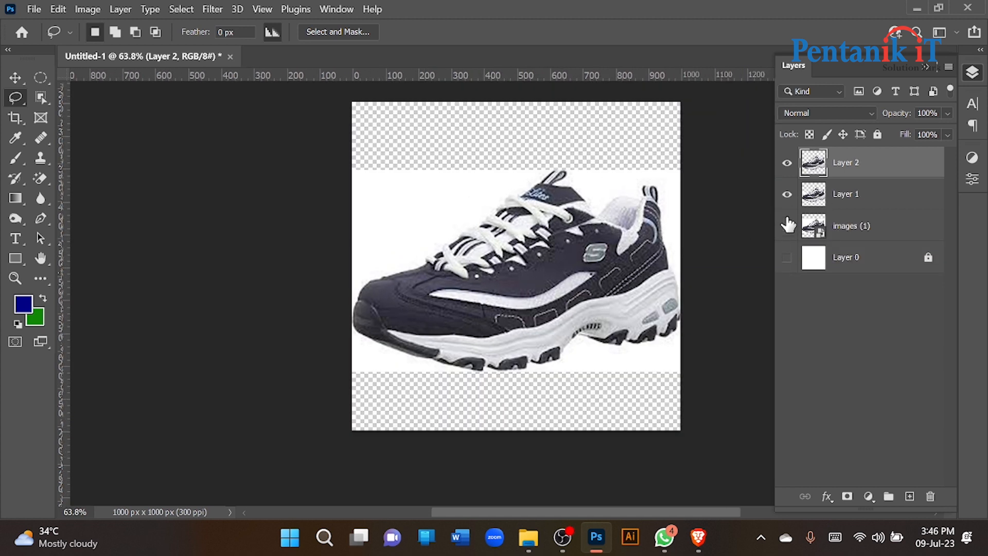
pyautogui.click(787, 225)
pyautogui.click(786, 194)
# Scale down and reposition the cut-out shoe on Layer 2, and hide that layer
pyautogui.click(15, 78)
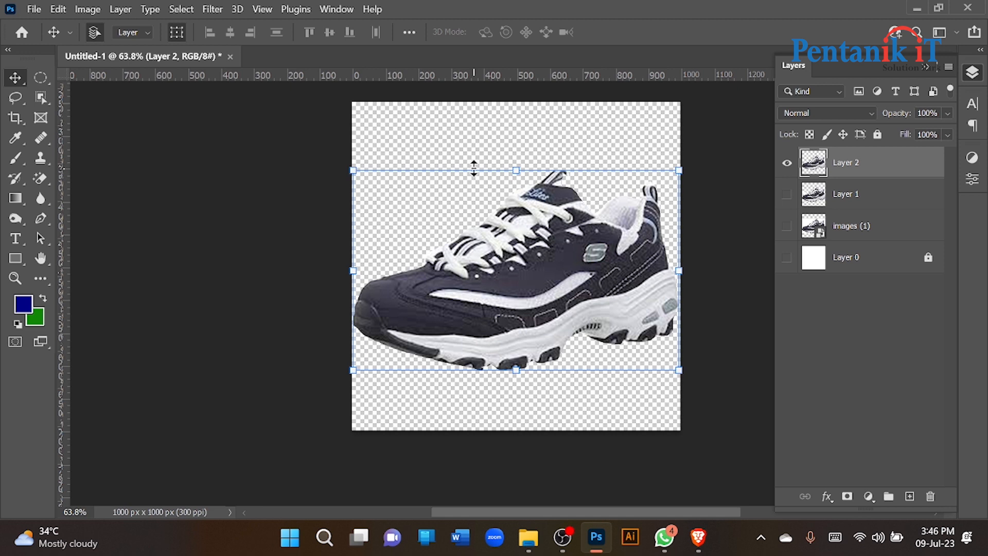
pyautogui.moveTo(515, 169); pyautogui.dragTo(513, 261)
pyautogui.moveTo(522, 296); pyautogui.dragTo(508, 257)
pyautogui.click(752, 32)
pyautogui.moveTo(512, 310); pyautogui.dragTo(517, 278)
pyautogui.click(787, 163)
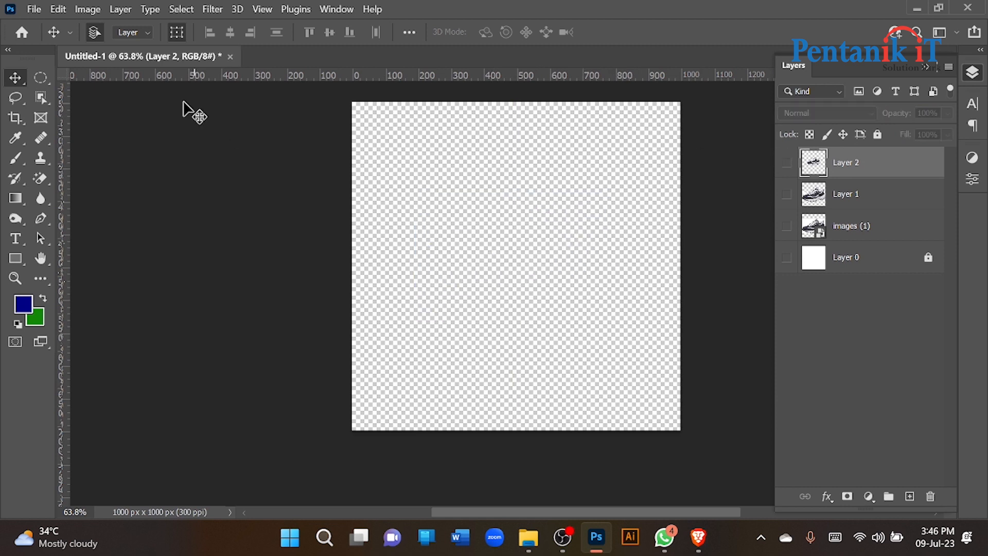
# Review the Lasso, Polygonal Lasso and Magnetic Lasso tool variants, and leave the Lasso Tool active
pyautogui.click(15, 98)
pyautogui.click(61, 97)
pyautogui.click(11, 102)
pyautogui.click(58, 113)
pyautogui.click(14, 98)
pyautogui.click(90, 101)
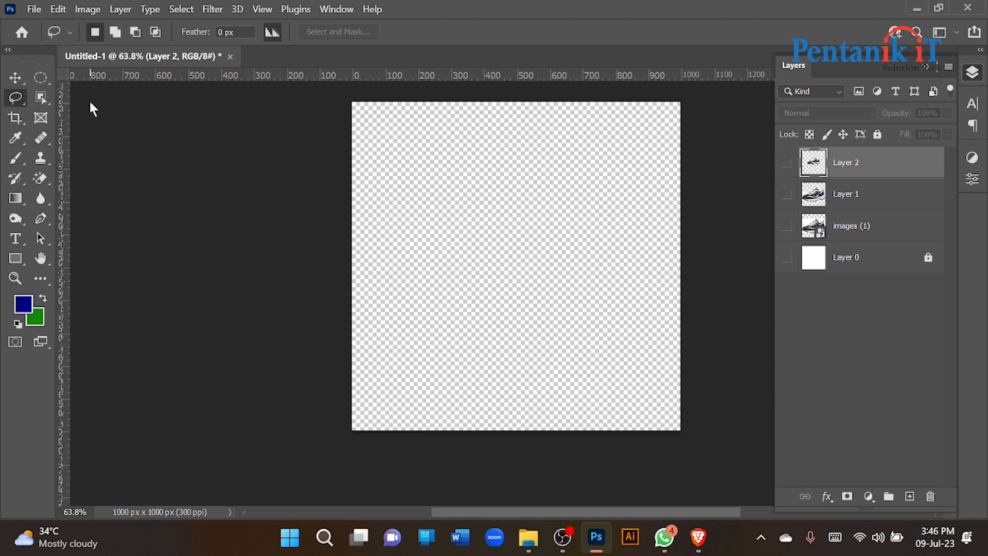
pyautogui.rightClick(18, 100)
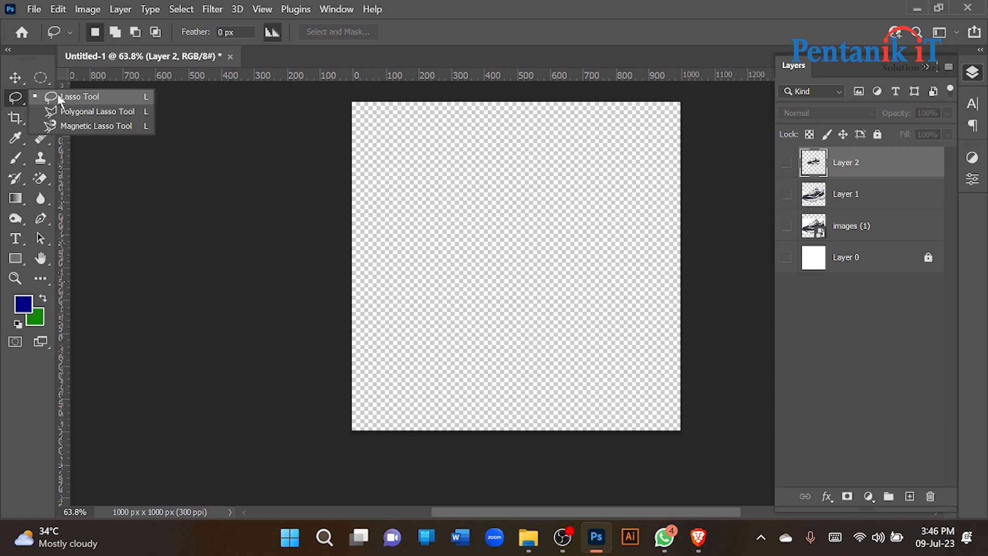
pyautogui.click(58, 96)
# Switch to the Brave browser and search Google for "product"
pyautogui.click(697, 536)
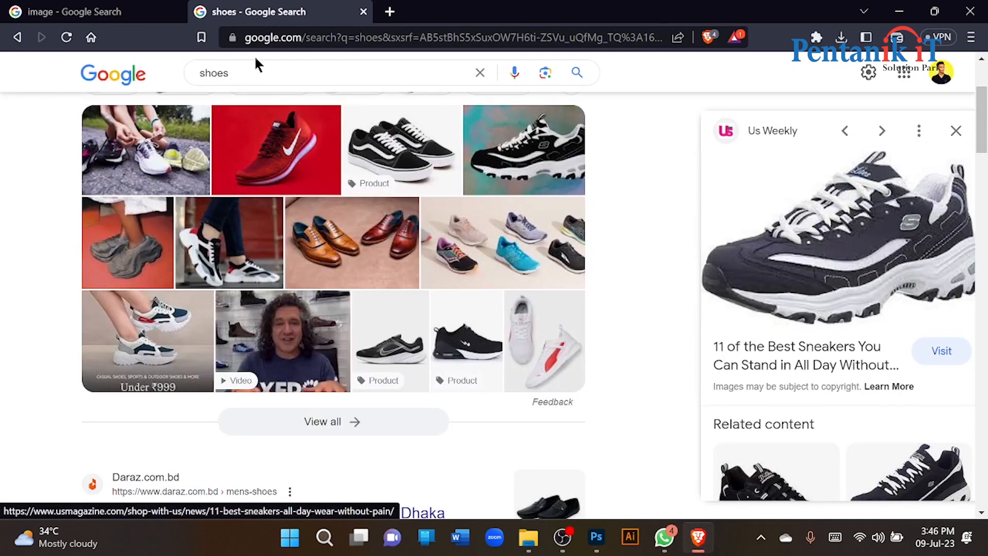
pyautogui.doubleClick(201, 68)
pyautogui.write('product')
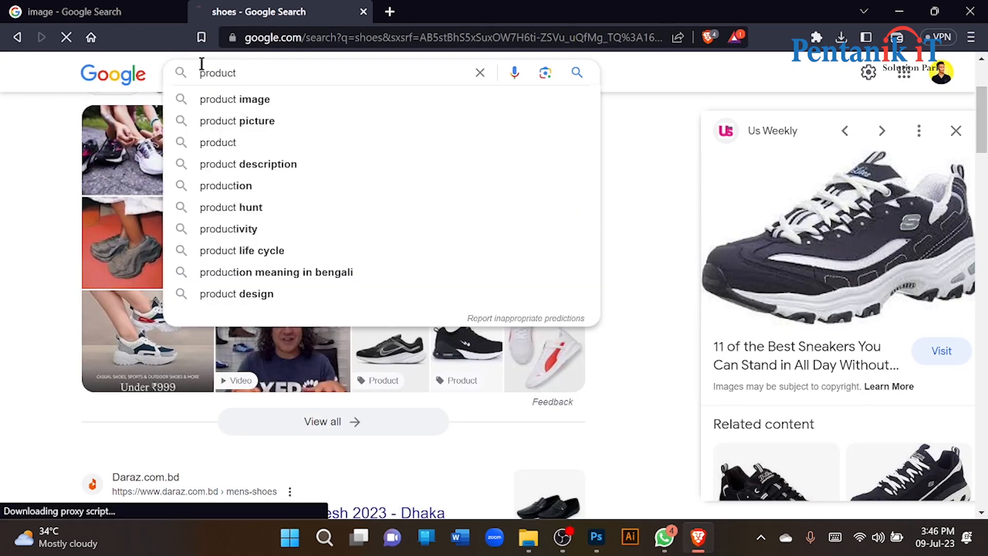
pyautogui.press('Return')
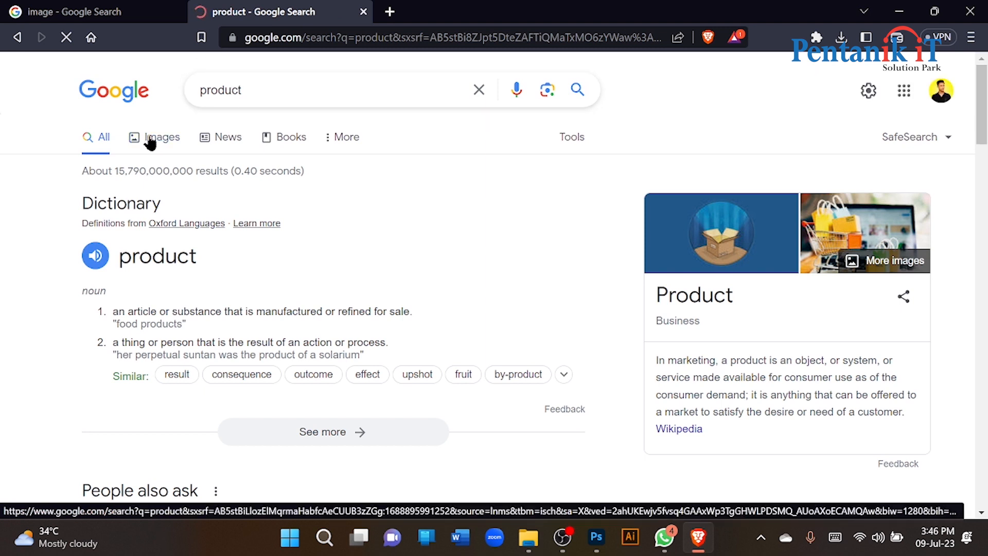
# Find the OFF! Repellent sachet and bottle photo in the Google image results for "product" and copy the image
pyautogui.click(149, 139)
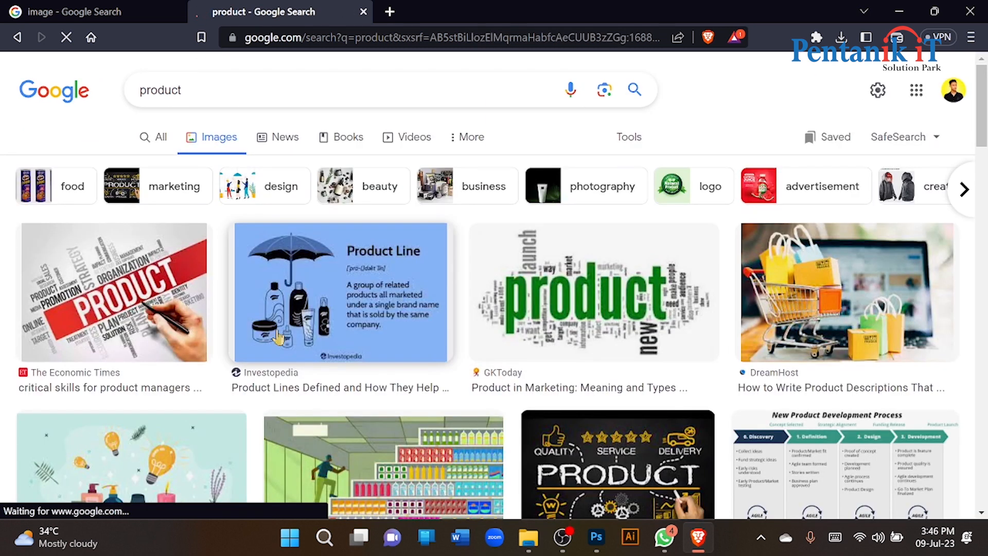
pyautogui.scroll(-7, 483, 305)
pyautogui.scroll(-6, 653, 451)
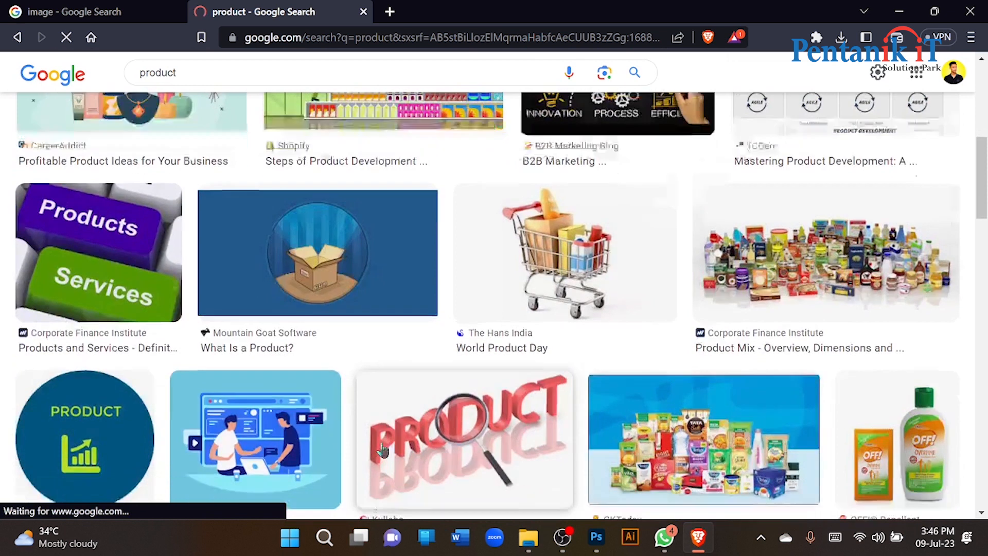
pyautogui.click(890, 176)
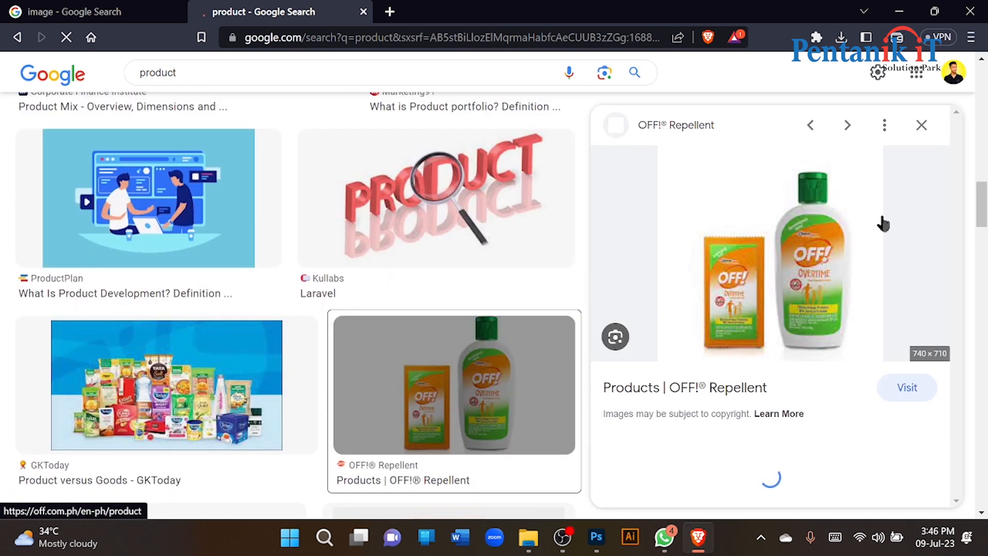
pyautogui.rightClick(769, 237)
pyautogui.click(818, 425)
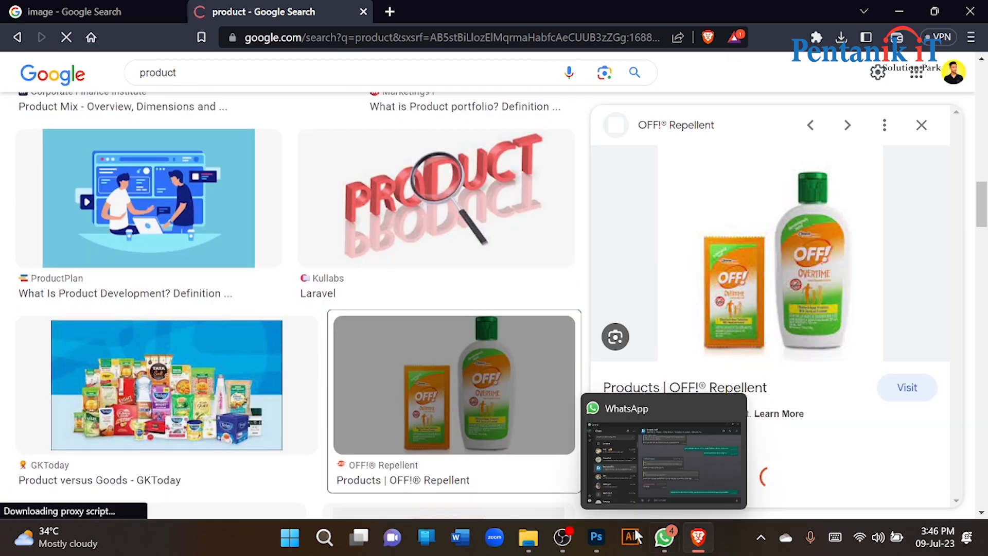
# Switch to Photoshop, paste the product photo on a new layer and enlarge it to nearly fill the canvas
pyautogui.click(596, 537)
pyautogui.hotkey('ctrl', 'v')
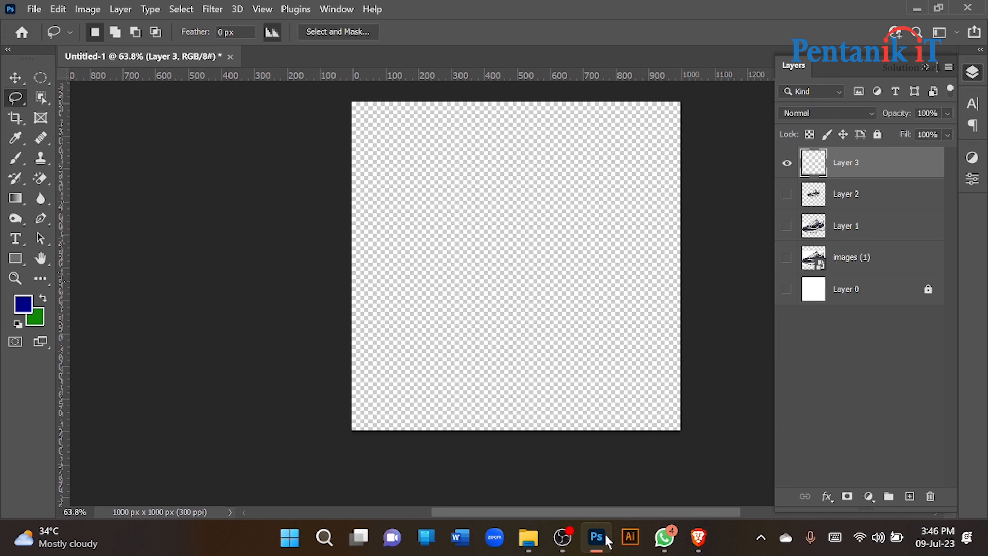
pyautogui.press('v')
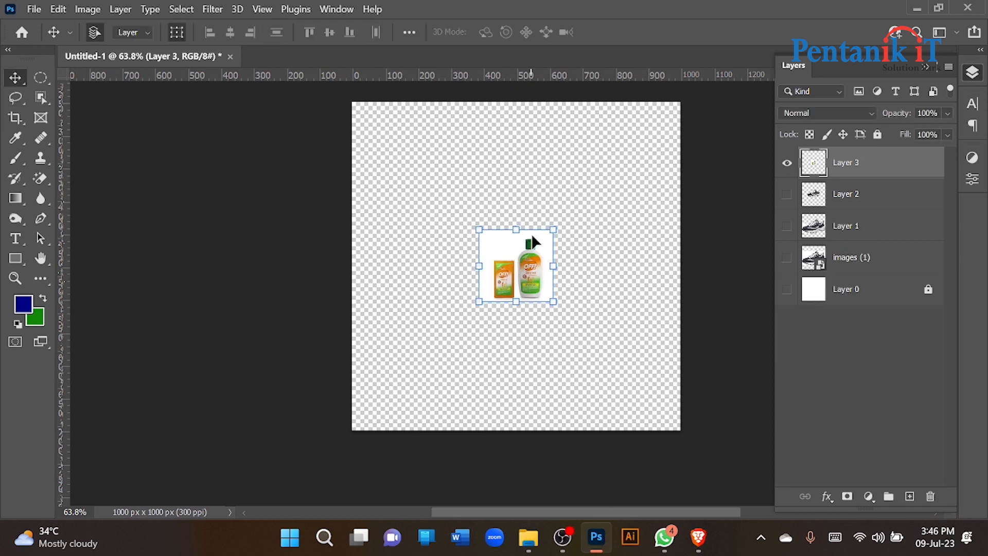
pyautogui.moveTo(516, 230); pyautogui.dragTo(516, 102)
pyautogui.moveTo(519, 301); pyautogui.dragTo(515, 401)
pyautogui.click(752, 32)
# Select the orange OFF! sachet by tracing around its edges with the Magnetic Lasso Tool and closing the outline
pyautogui.scroll(4, 583, 252)
pyautogui.rightClick(14, 99)
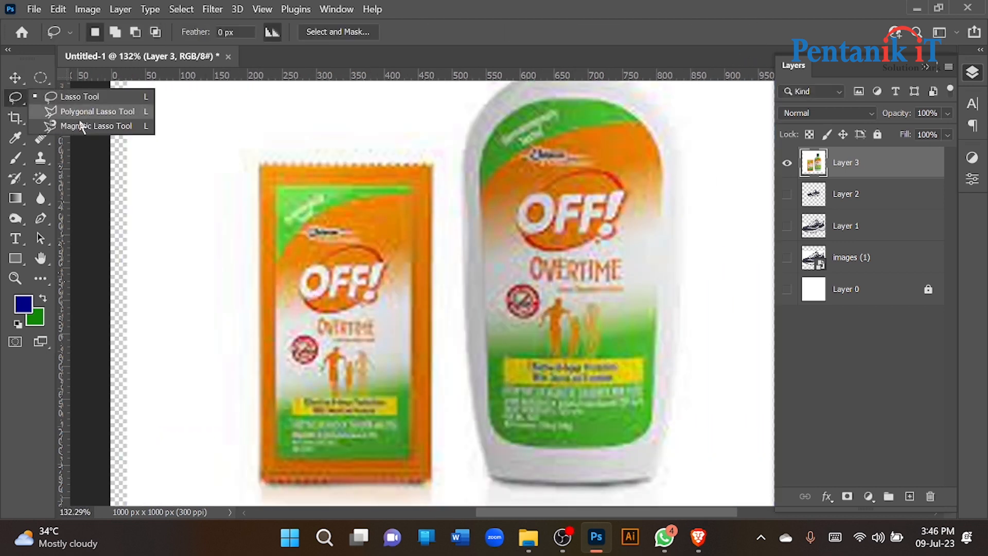
pyautogui.click(62, 125)
pyautogui.scroll(-1, 242, 171)
pyautogui.click(262, 125)
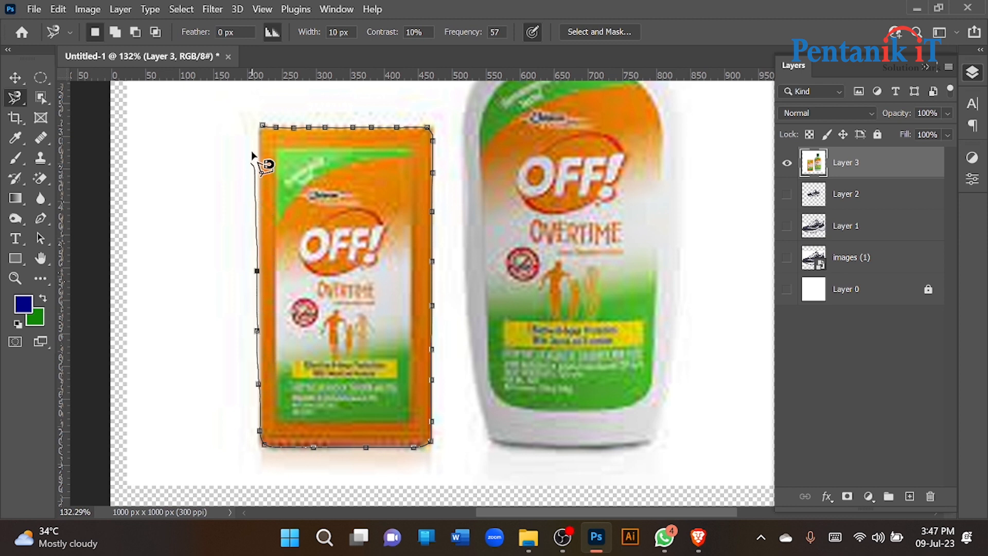
pyautogui.click(263, 125)
# Try filling the sachet selection with the green background colour and the blue foreground colour, undoing each fill
pyautogui.scroll(-3, 338, 230)
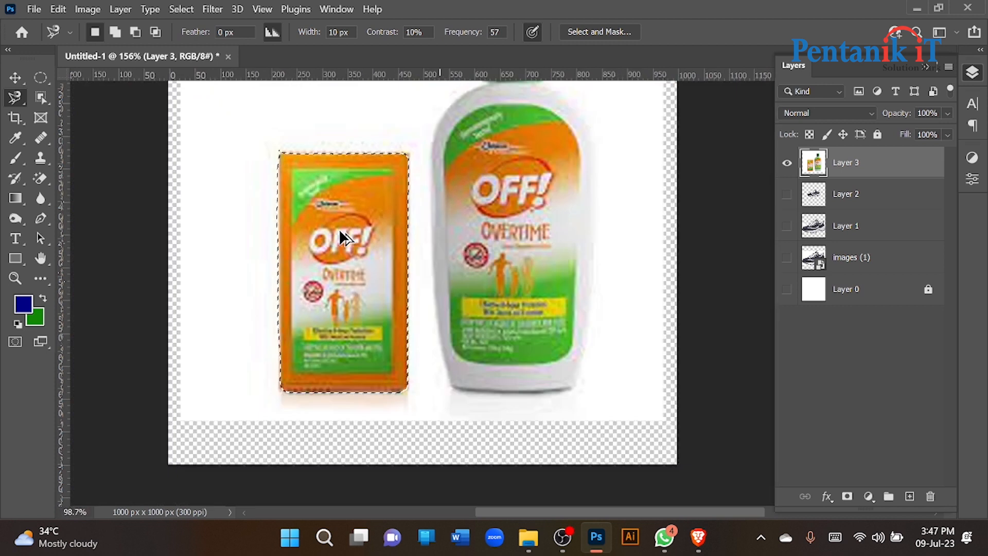
pyautogui.scroll(3, 339, 229)
pyautogui.hotkey('ctrl', 'BackSpace')
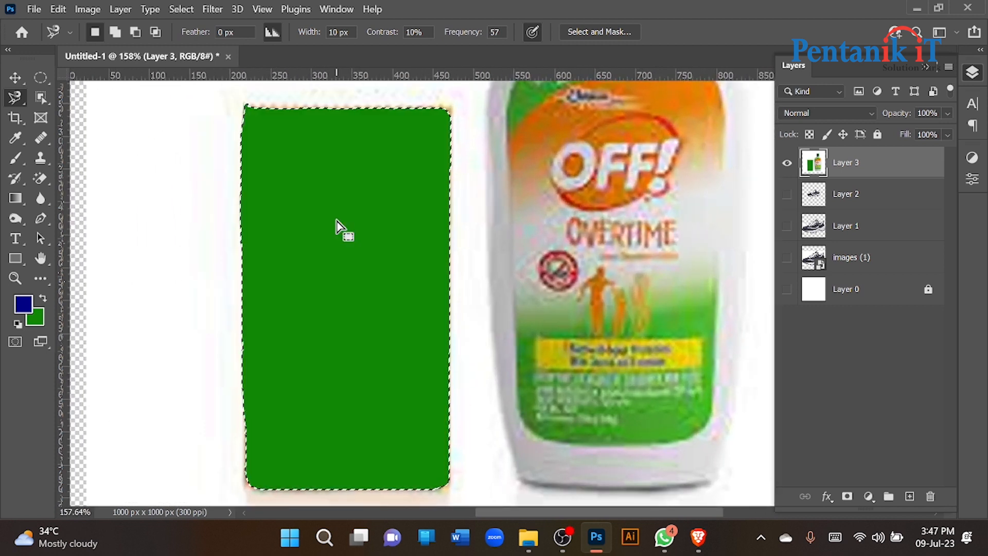
pyautogui.hotkey('ctrl', 'z')
pyautogui.hotkey('alt', 'BackSpace')
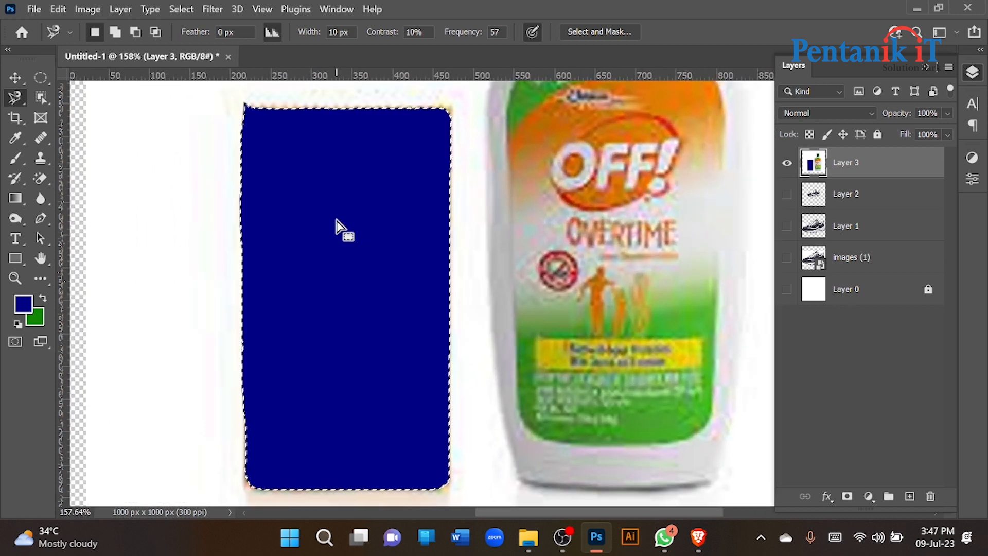
pyautogui.hotkey('ctrl', 'z')
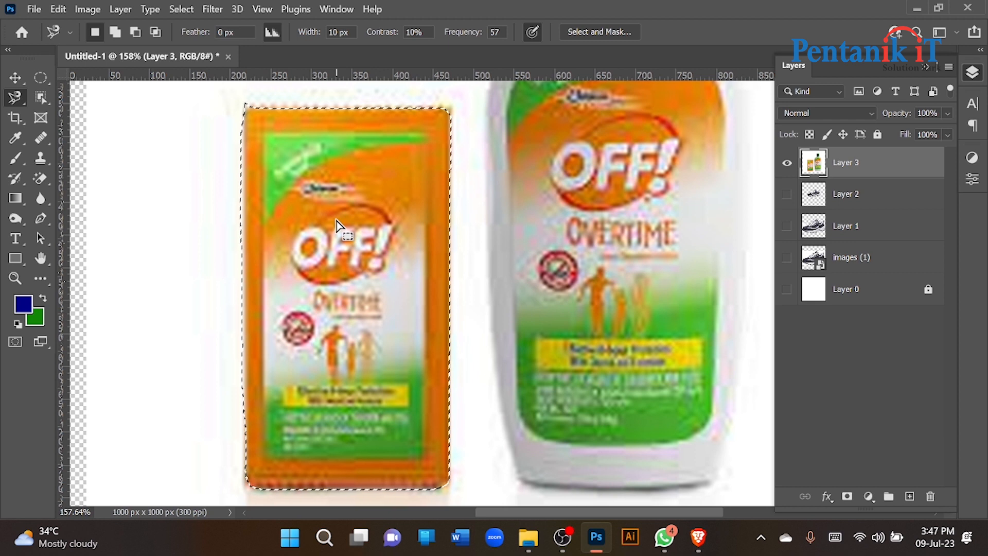
# Copy the sachet selection to a new layer, check the cut-out with Layer 3 hidden, and show Layer 3 again
pyautogui.hotkey('ctrl', 'j')
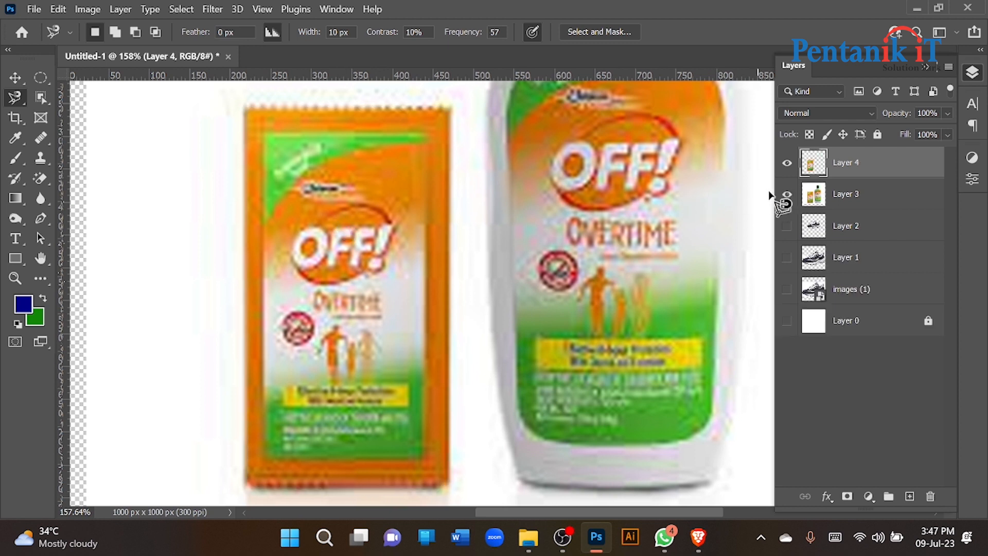
pyautogui.click(786, 195)
pyautogui.click(785, 193)
pyautogui.click(785, 193)
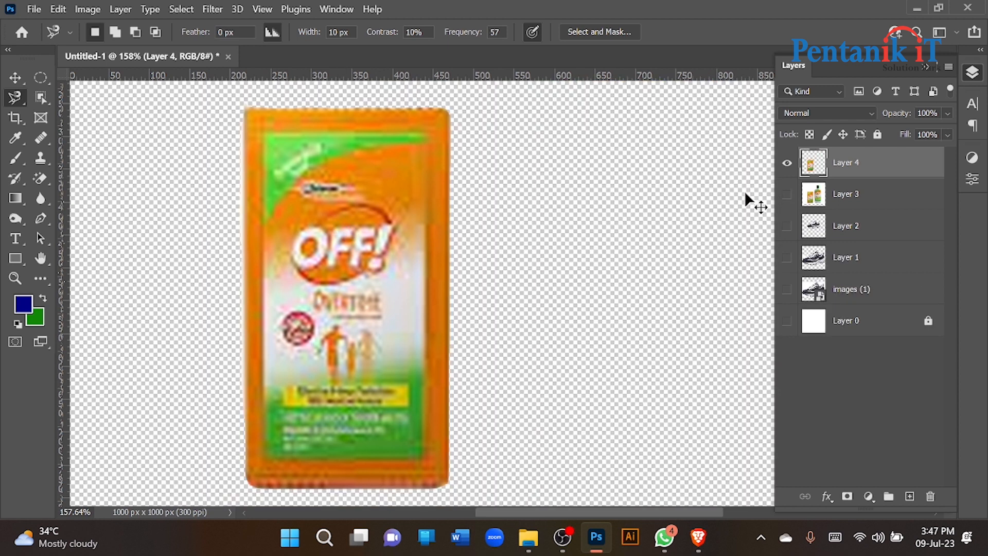
pyautogui.hotkey('ctrl', 'z')
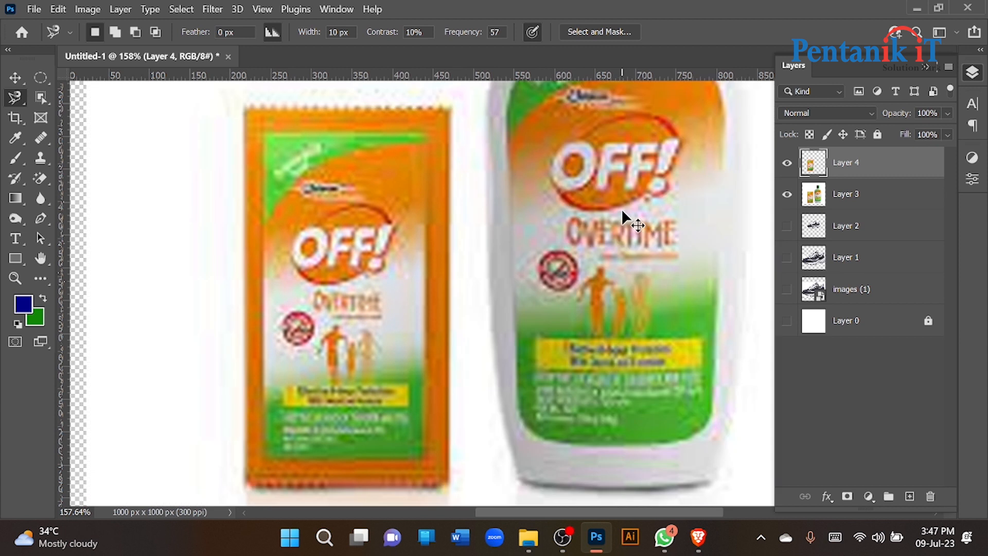
# Trace the serrated top edge of the sachet point by point in a zigzag with the Polygonal Lasso Tool
pyautogui.rightClick(16, 97)
pyautogui.click(74, 111)
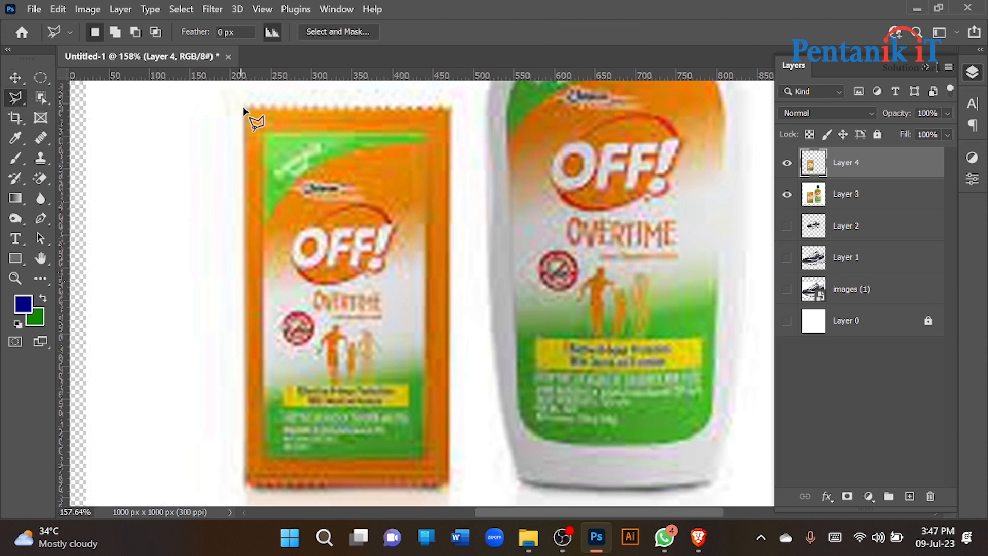
pyautogui.scroll(5, 249, 109)
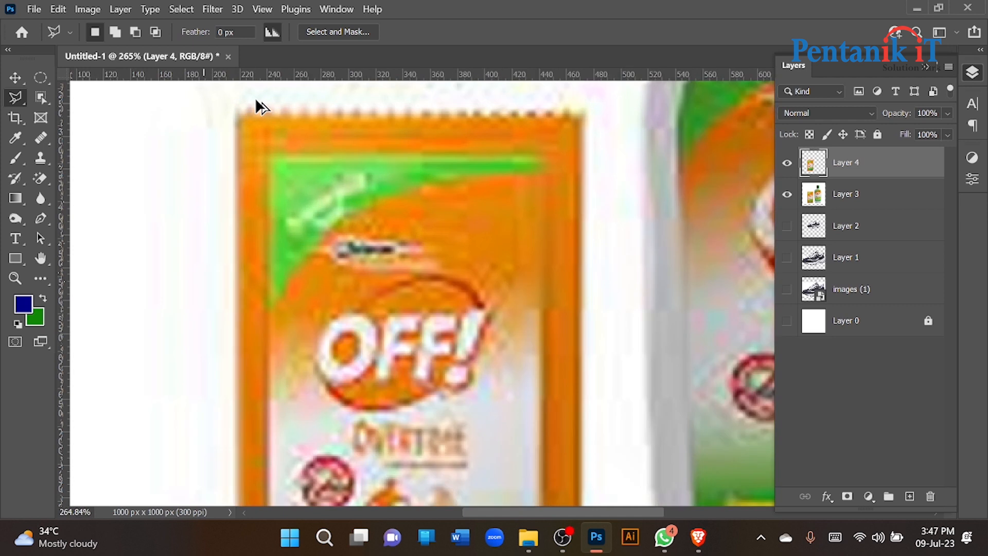
pyautogui.click(225, 113)
pyautogui.click(237, 124)
pyautogui.click(244, 109)
pyautogui.click(260, 123)
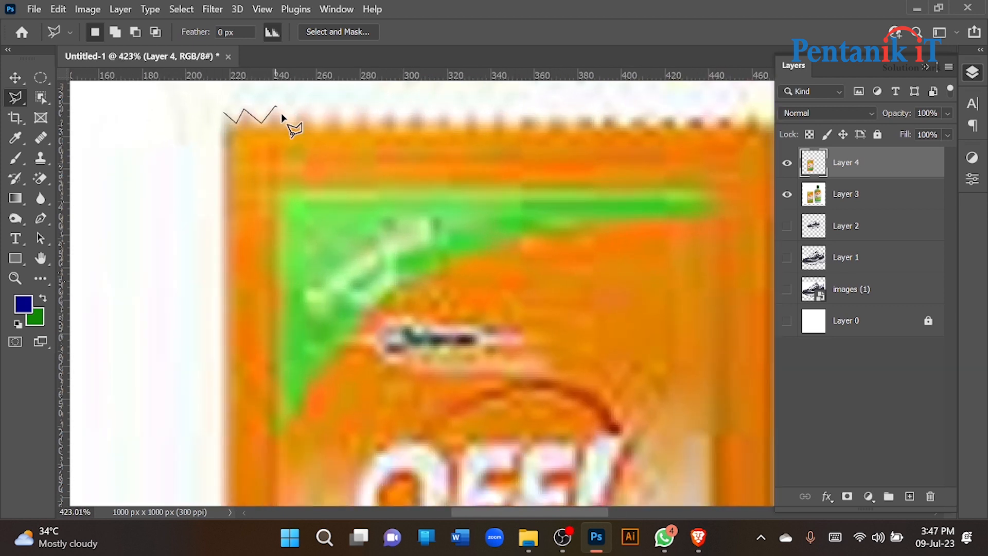
pyautogui.click(291, 124)
pyautogui.click(303, 107)
pyautogui.click(321, 125)
pyautogui.click(329, 105)
pyautogui.click(340, 126)
pyautogui.click(358, 109)
pyautogui.click(370, 123)
pyautogui.click(391, 109)
pyautogui.click(395, 122)
pyautogui.click(416, 115)
pyautogui.click(429, 123)
pyautogui.moveTo(428, 131); pyautogui.dragTo(367, 146)
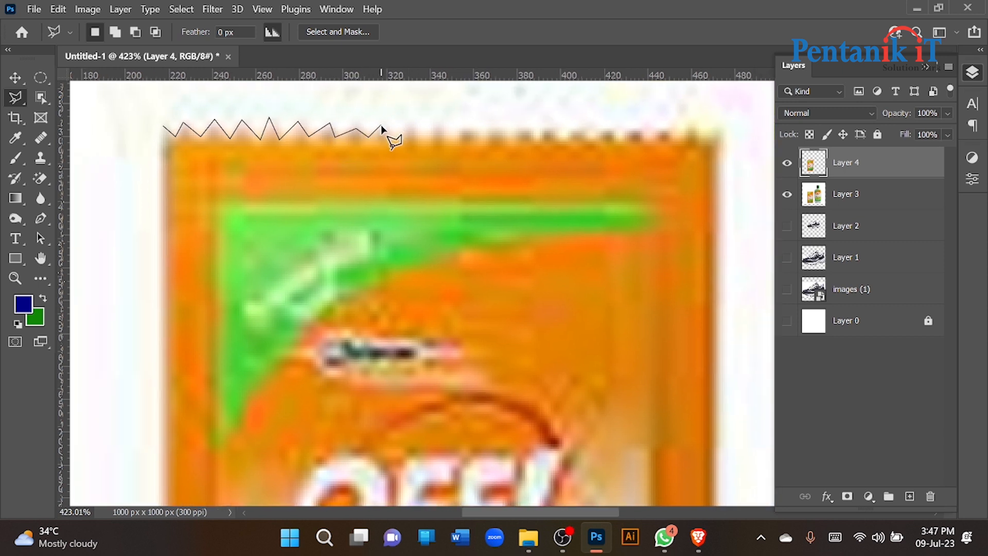
pyautogui.click(388, 136)
pyautogui.click(402, 140)
pyautogui.click(407, 124)
pyautogui.click(429, 143)
pyautogui.click(437, 121)
pyautogui.click(468, 126)
pyautogui.click(483, 139)
pyautogui.click(498, 129)
pyautogui.click(512, 142)
pyautogui.click(524, 126)
pyautogui.click(538, 142)
pyautogui.click(548, 130)
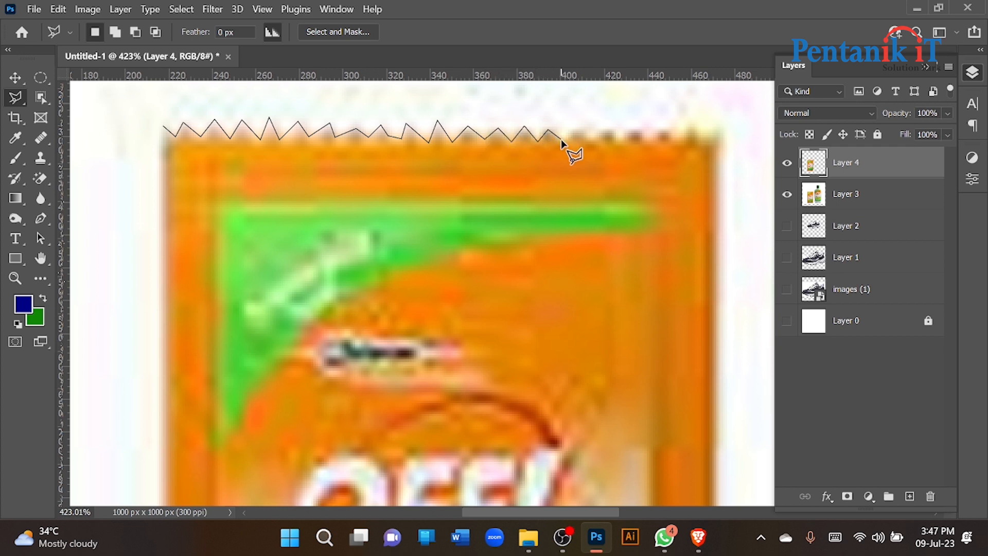
pyautogui.click(581, 133)
pyautogui.click(606, 132)
pyautogui.click(636, 129)
pyautogui.click(670, 126)
pyautogui.click(675, 139)
pyautogui.click(691, 123)
pyautogui.click(700, 137)
pyautogui.click(724, 123)
# Continue the polygonal outline around the sachet's remaining sides and close the selection at its starting corner
pyautogui.hotkey('ctrl', '-')
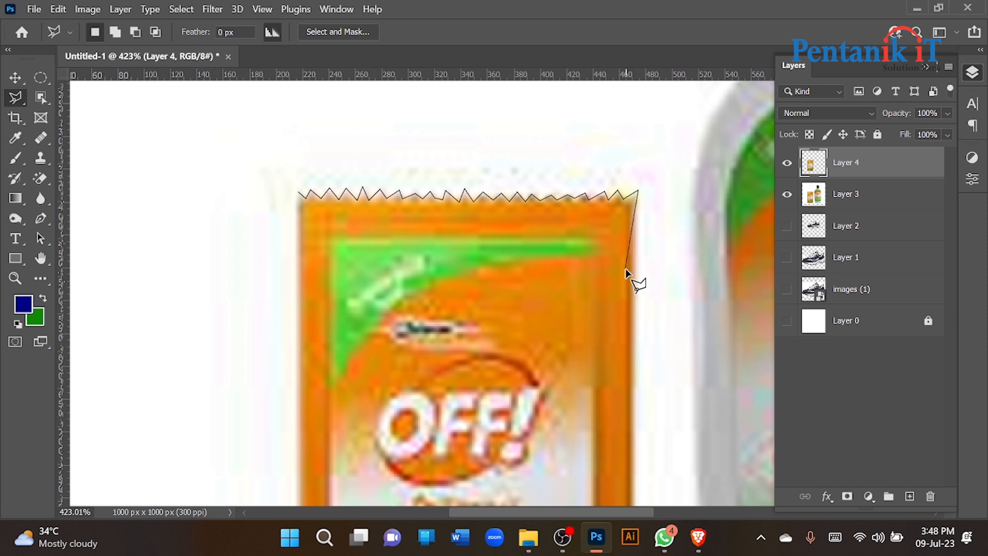
pyautogui.hotkey('ctrl', '-')
pyautogui.hotkey('ctrl', '-')
pyautogui.hotkey('ctrl', '-')
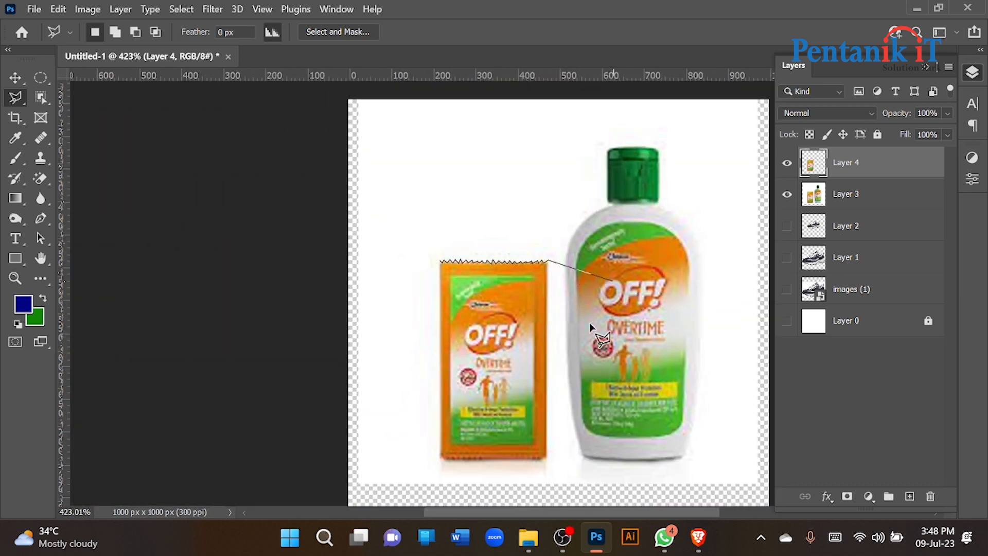
pyautogui.hotkey('ctrl', '+')
pyautogui.hotkey('ctrl', '-')
pyautogui.hotkey('ctrl', '-')
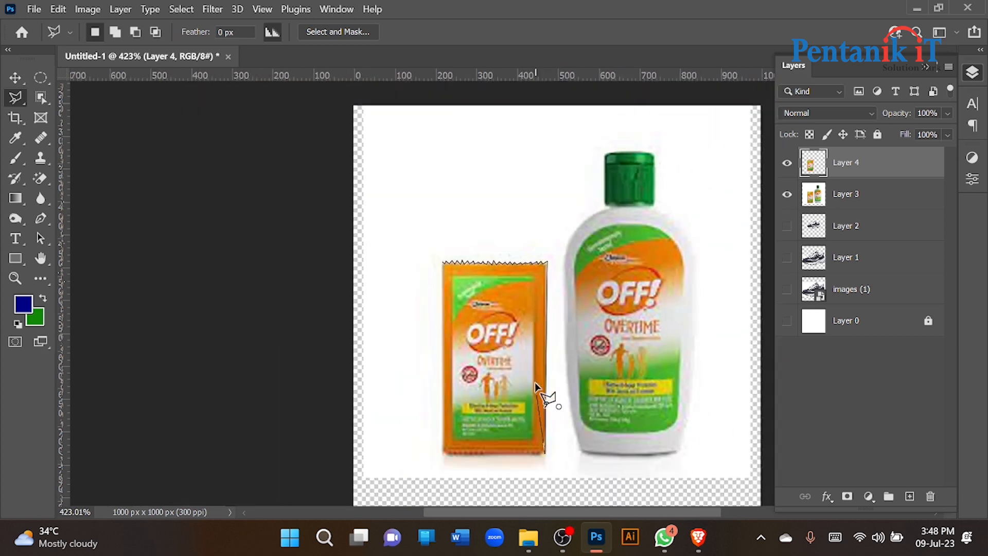
pyautogui.click(442, 455)
pyautogui.click(442, 263)
# Try copying the polygonal selection from Layer 4 to a new layer, and hide Layer 4 and Layer 3
pyautogui.hotkey('ctrl', 'j')
pyautogui.scroll(3, 466, 242)
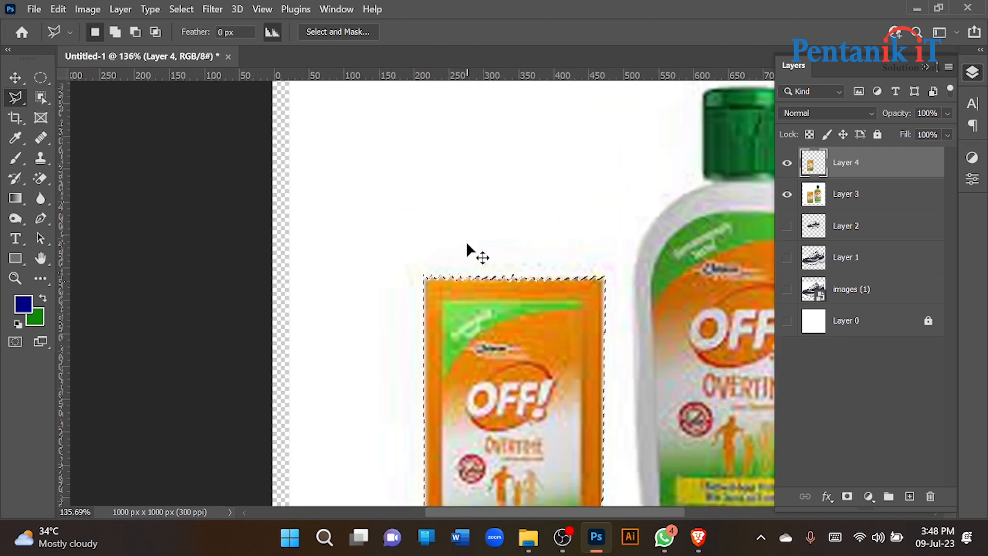
pyautogui.click(787, 194)
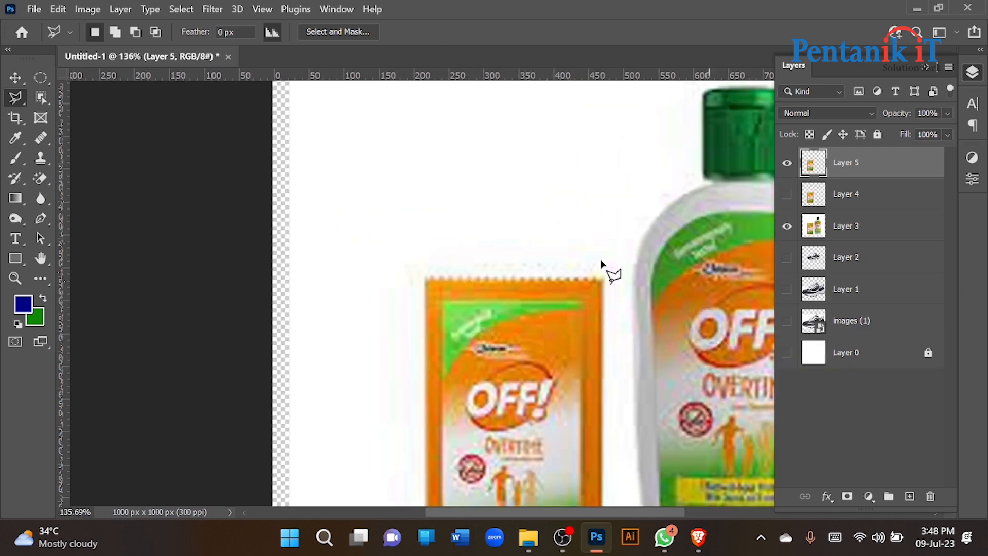
pyautogui.scroll(3, 517, 283)
pyautogui.scroll(3, 518, 283)
pyautogui.click(787, 226)
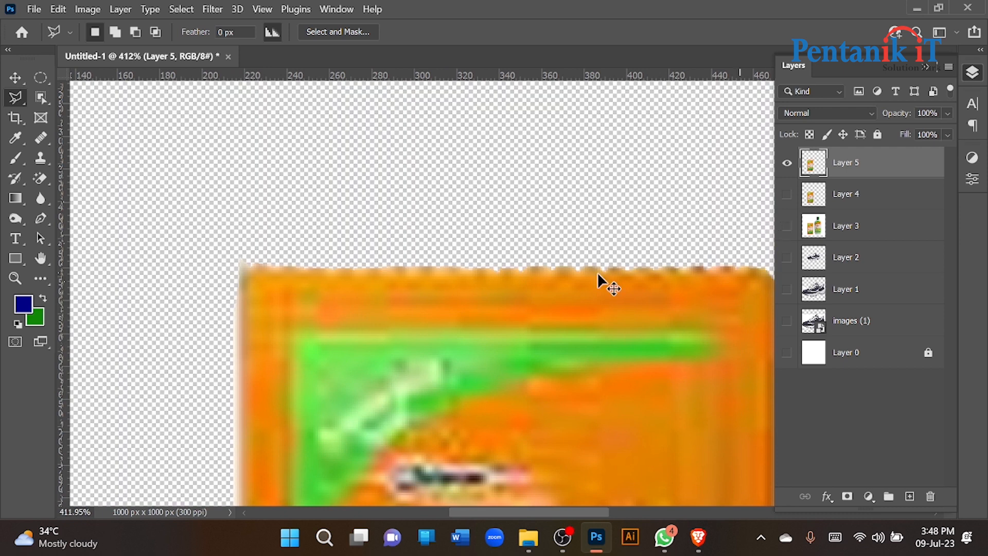
# Compare the top edges of the sachet cut-outs on Layer 5 and Layer 4 by toggling the layers' visibility
pyautogui.scroll(3, 449, 267)
pyautogui.scroll(-4, 335, 245)
pyautogui.scroll(2, 333, 242)
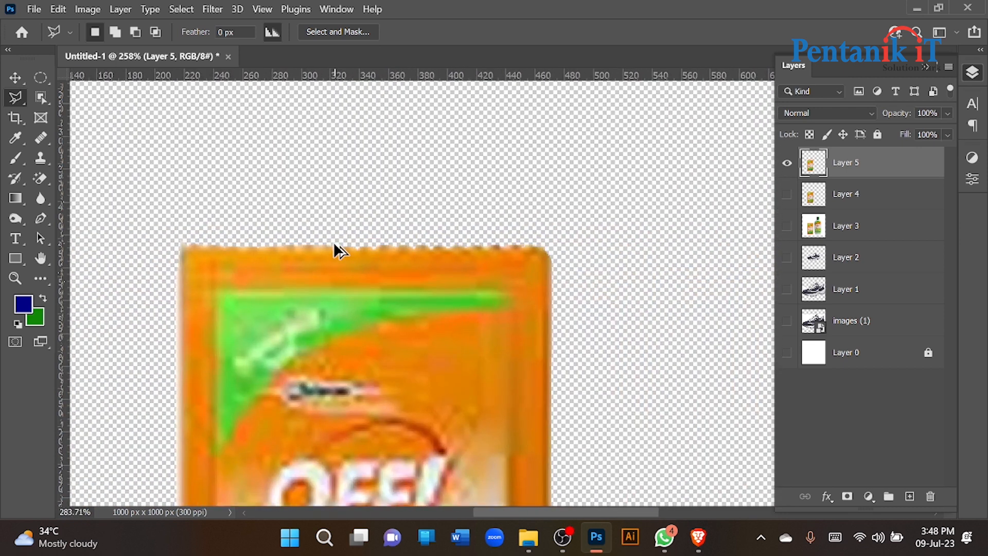
pyautogui.click(787, 163)
pyautogui.click(786, 163)
pyautogui.click(787, 163)
pyautogui.click(786, 194)
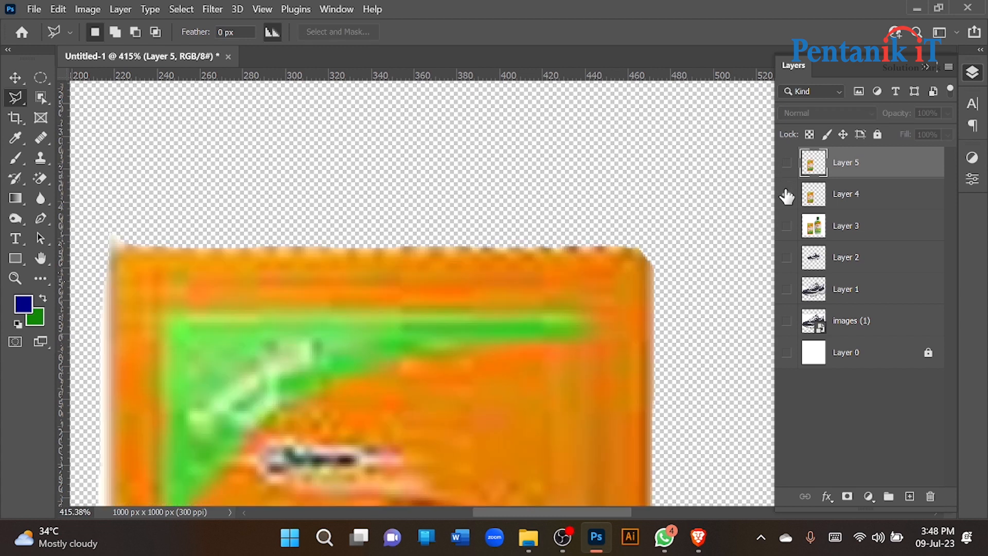
pyautogui.click(787, 193)
pyautogui.click(786, 163)
pyautogui.scroll(-3, 489, 258)
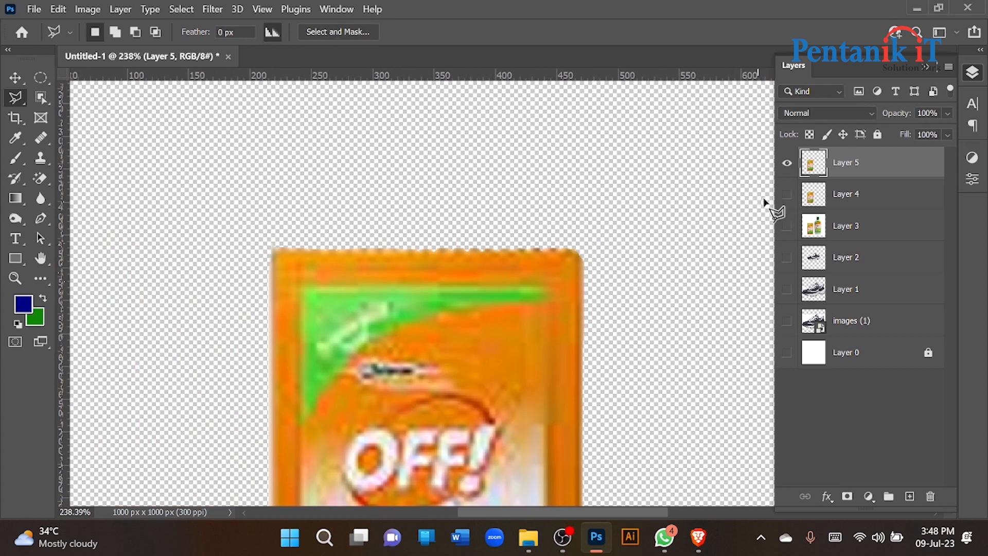
pyautogui.click(786, 226)
pyautogui.click(786, 194)
pyautogui.scroll(-4, 471, 264)
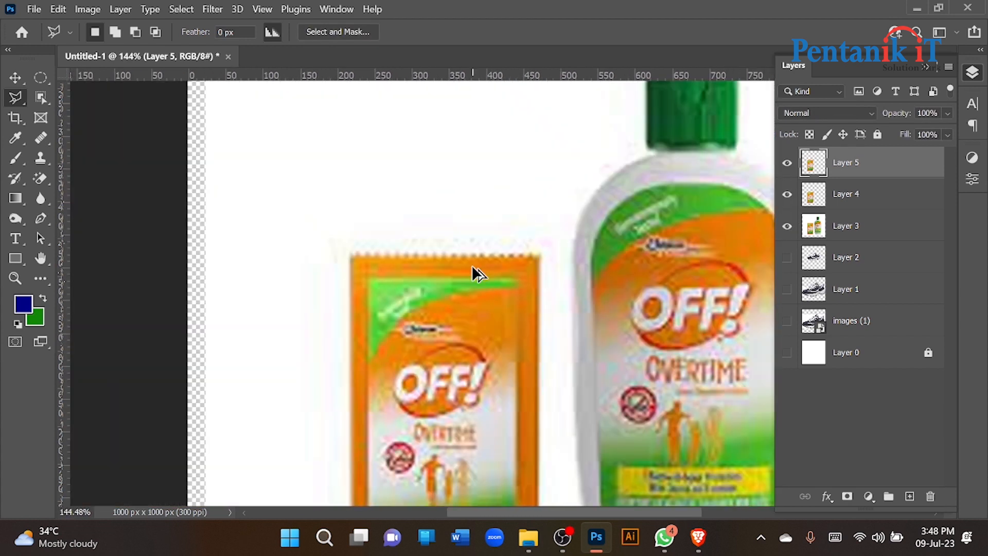
# Undo the layer visibility changes and the copy made from Layer 4, back to the active polygonal selection
pyautogui.hotkey('ctrl', 'z')
pyautogui.hotkey('ctrl', 'z')
pyautogui.hotkey('ctrl', 'z')
pyautogui.hotkey('ctrl', 'z')
pyautogui.hotkey('ctrl', 'z')
pyautogui.hotkey('ctrl', 'z')
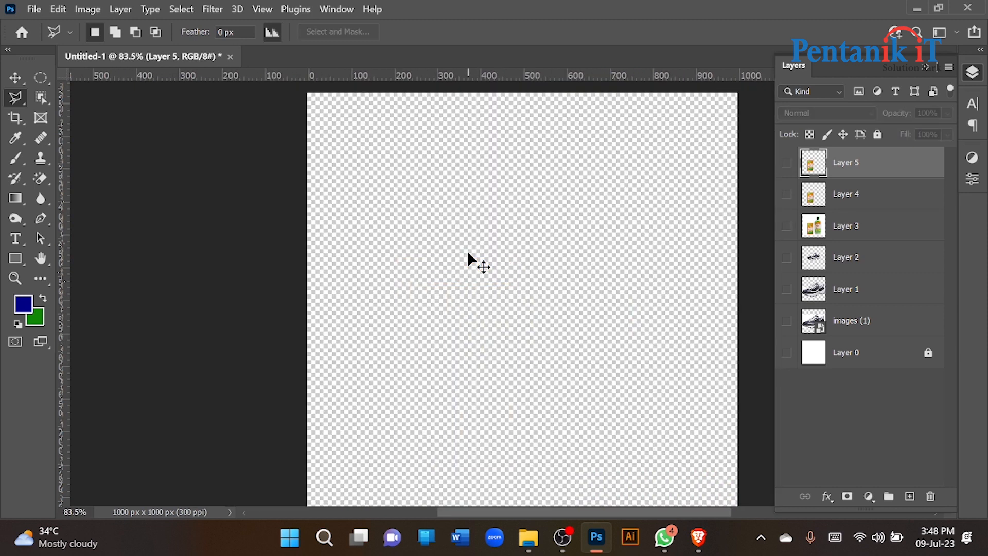
pyautogui.hotkey('ctrl', 'z')
pyautogui.hotkey('ctrl', 'z')
pyautogui.hotkey('ctrl', 'z')
pyautogui.hotkey('ctrl', 'z')
pyautogui.hotkey('ctrl', 'z')
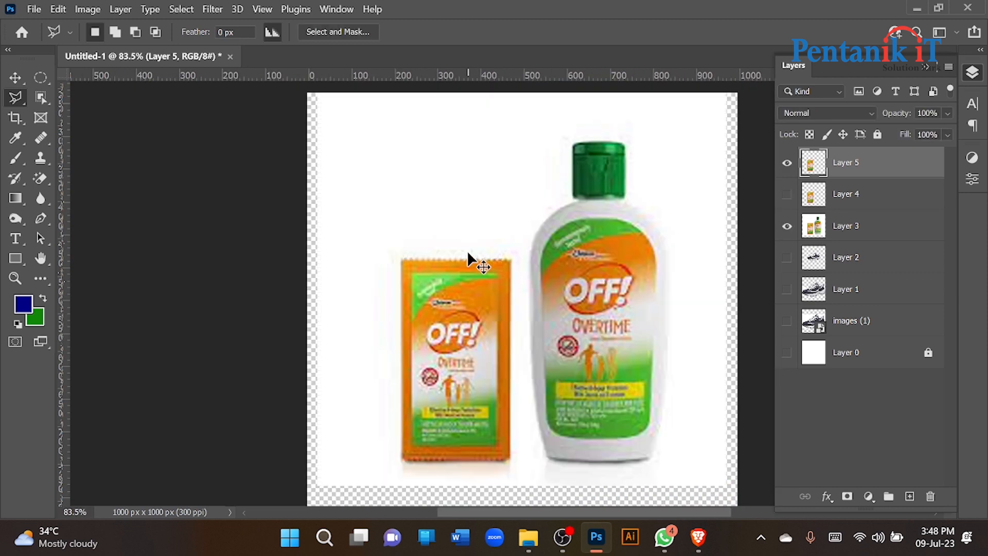
# Copy the polygonal sachet selection from Layer 3 to a new layer, and hide Layer 4 and Layer 3
pyautogui.scroll(5, 447, 287)
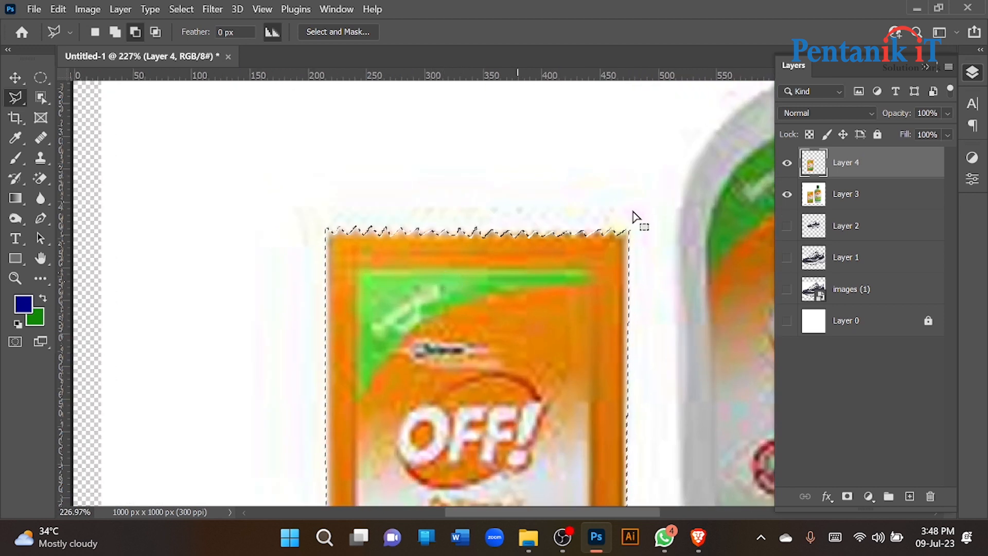
pyautogui.click(873, 197)
pyautogui.hotkey('ctrl', 'j')
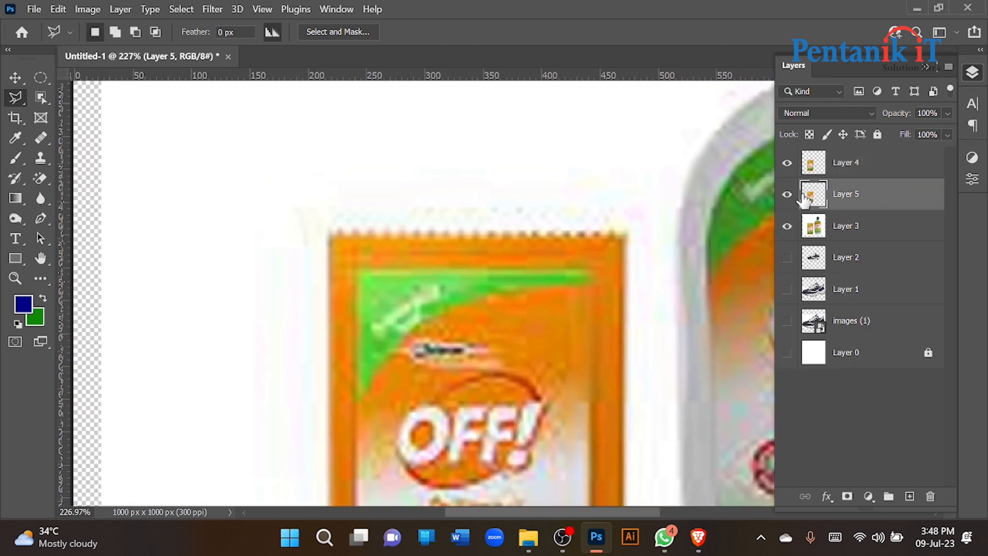
pyautogui.click(786, 162)
pyautogui.click(787, 227)
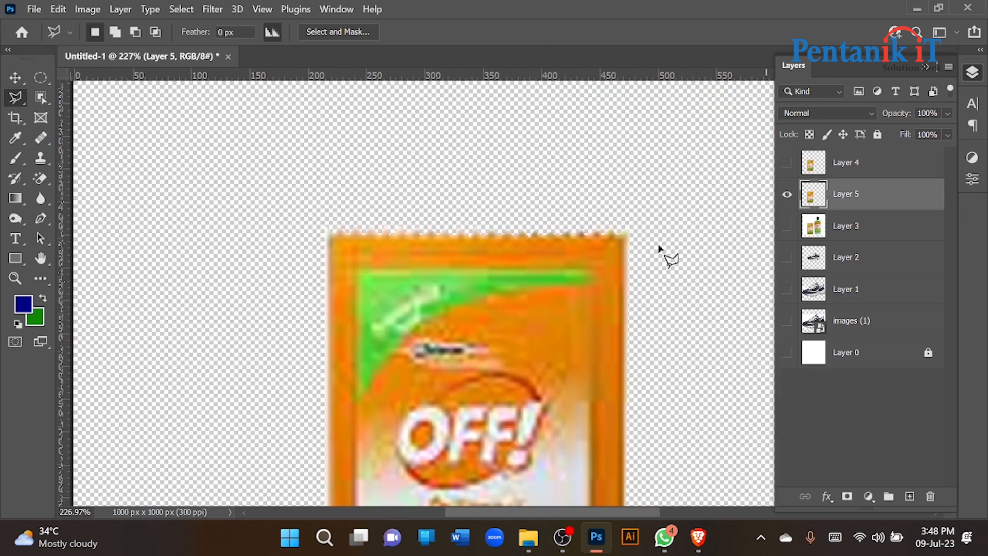
# Inspect the edges of the sachet cut-out on Layer 5, and review the available marquee and lasso tool variants
pyautogui.scroll(4, 469, 239)
pyautogui.scroll(-8, 437, 224)
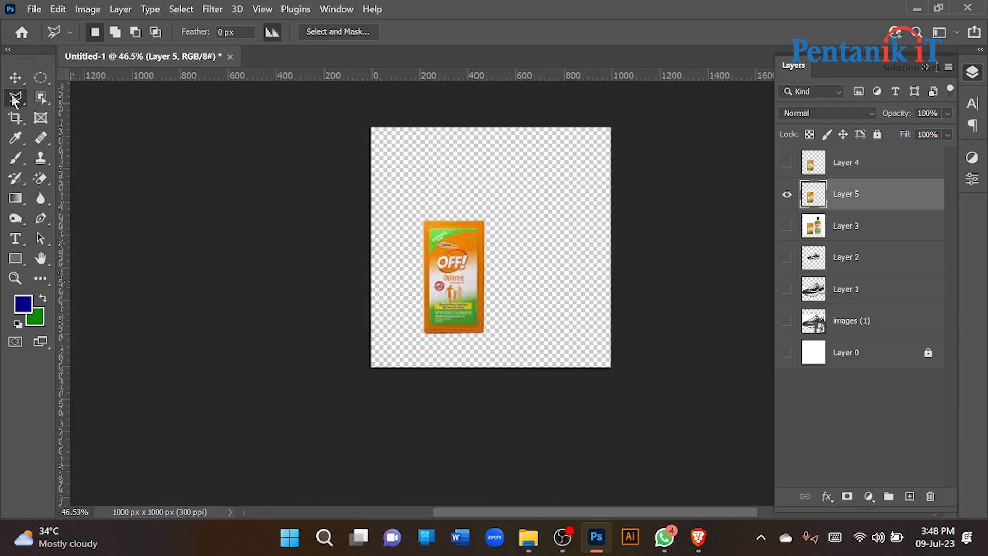
pyautogui.rightClick(15, 98)
pyautogui.click(66, 94)
pyautogui.click(40, 82)
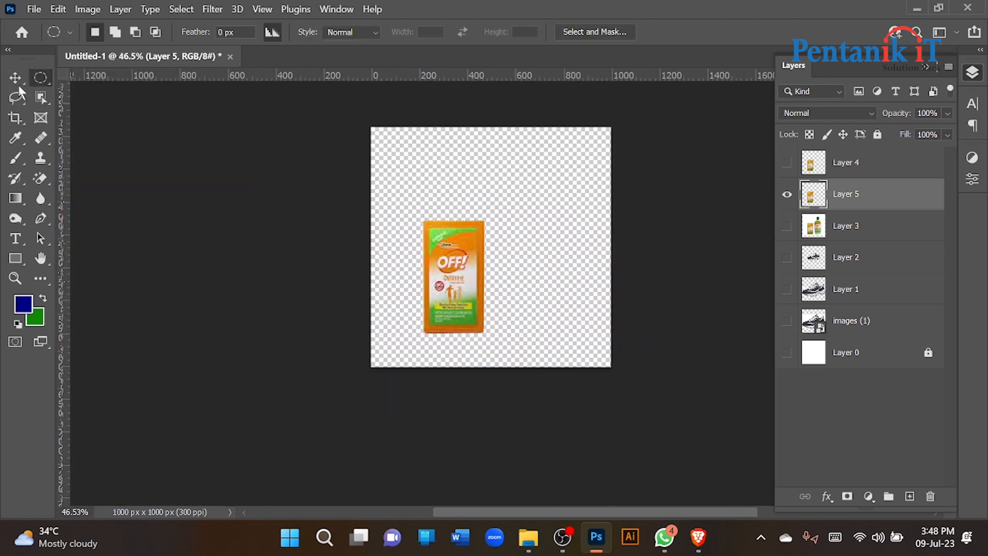
pyautogui.rightClick(34, 80)
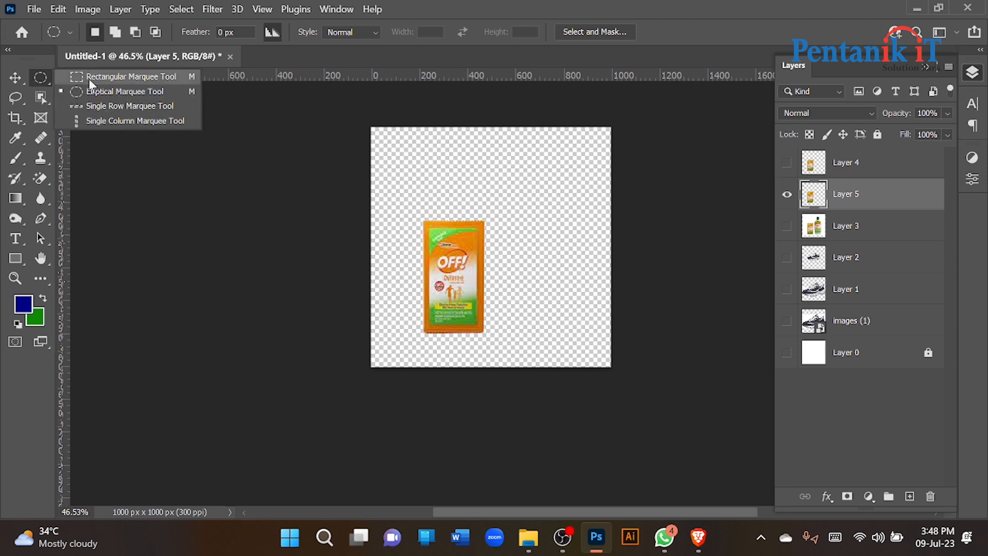
pyautogui.click(15, 97)
pyautogui.rightClick(15, 98)
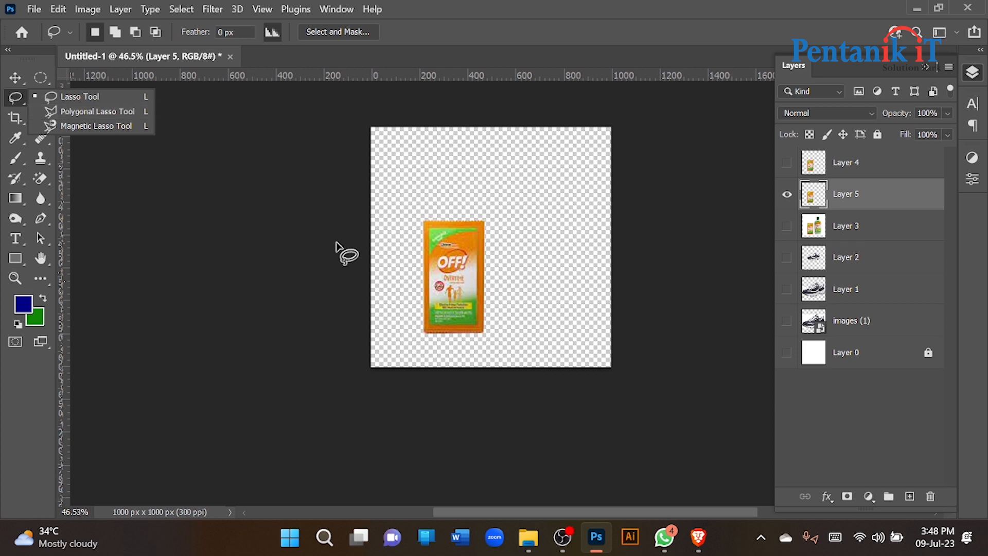
# Delete Layer 5 with the sachet cut-out, using the Move tool
pyautogui.click(15, 77)
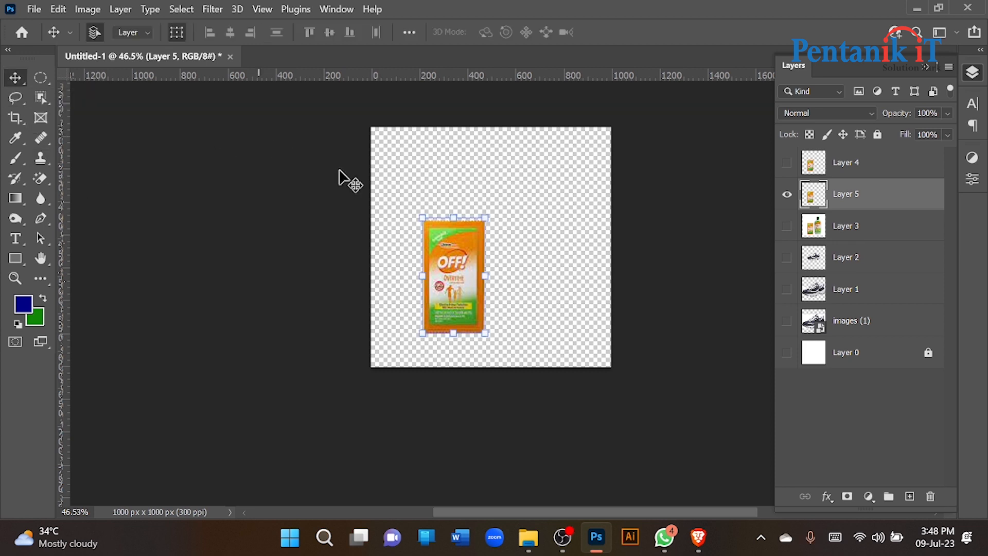
pyautogui.press('Delete')
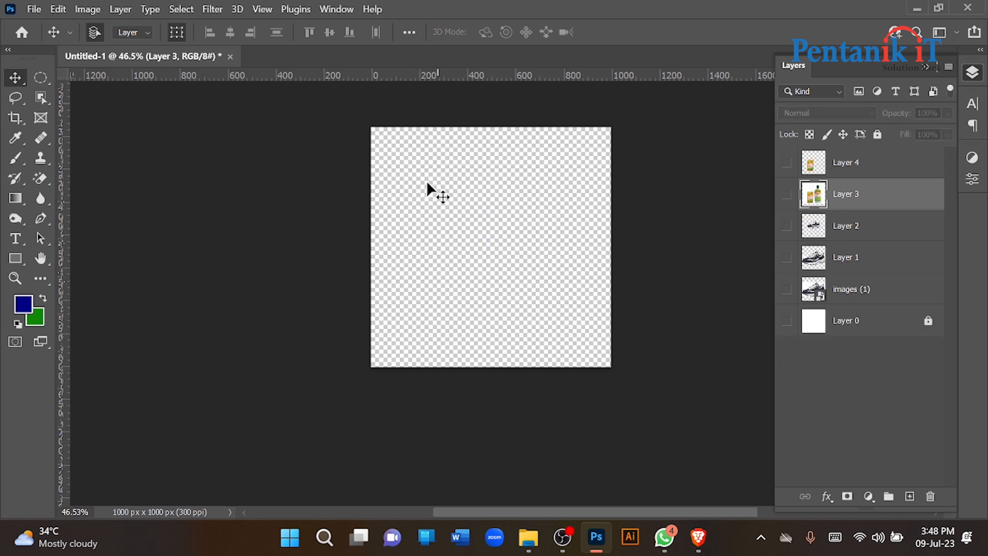
pyautogui.click(16, 98)
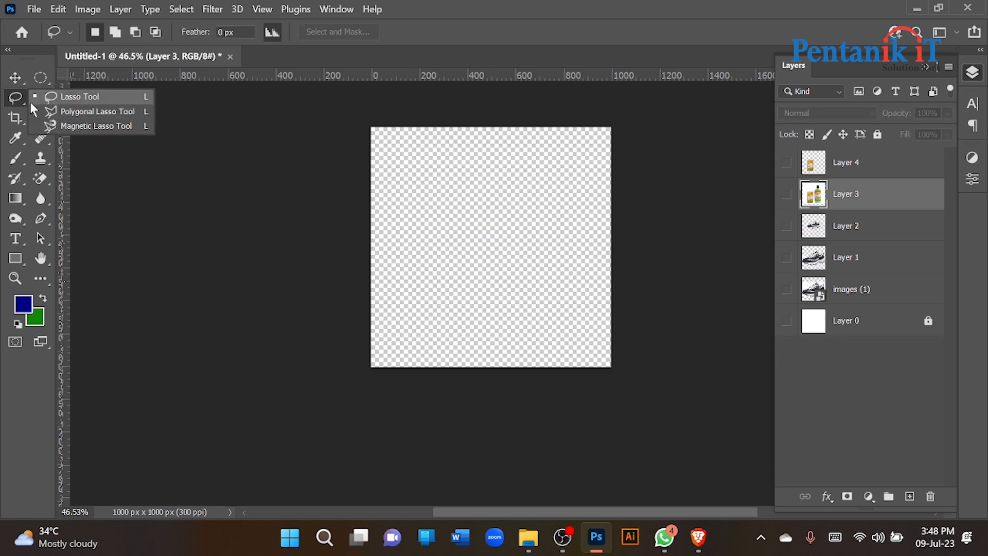
pyautogui.click(14, 94)
pyautogui.click(13, 95)
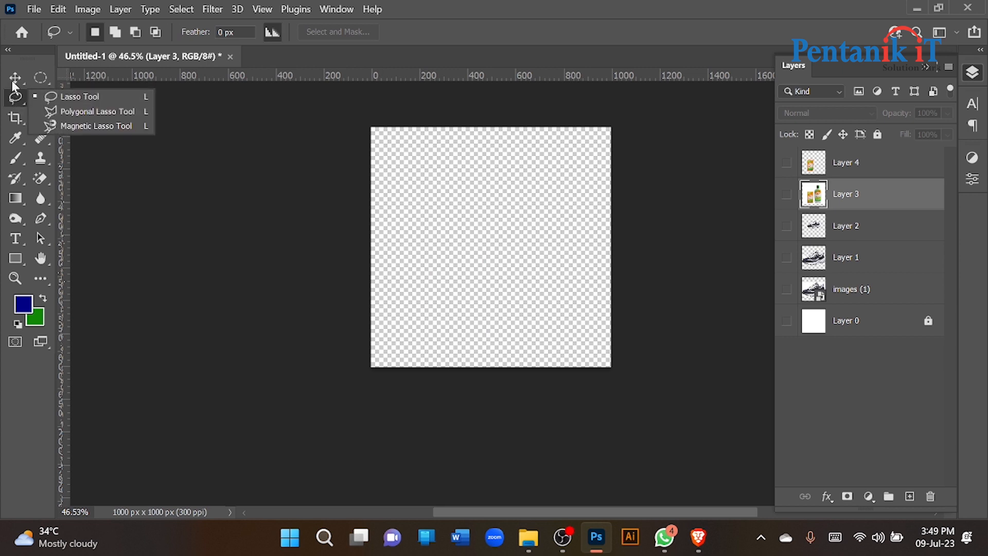
pyautogui.click(14, 79)
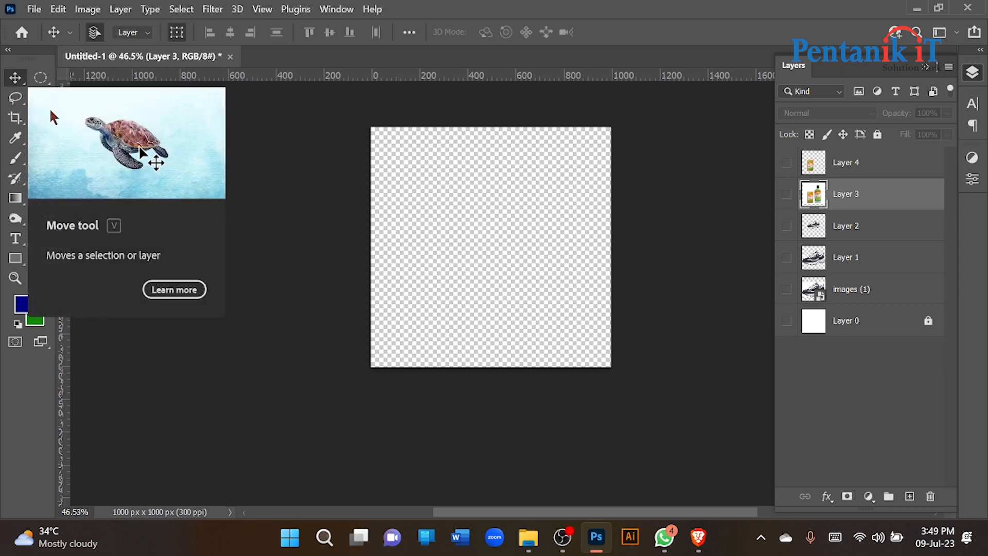